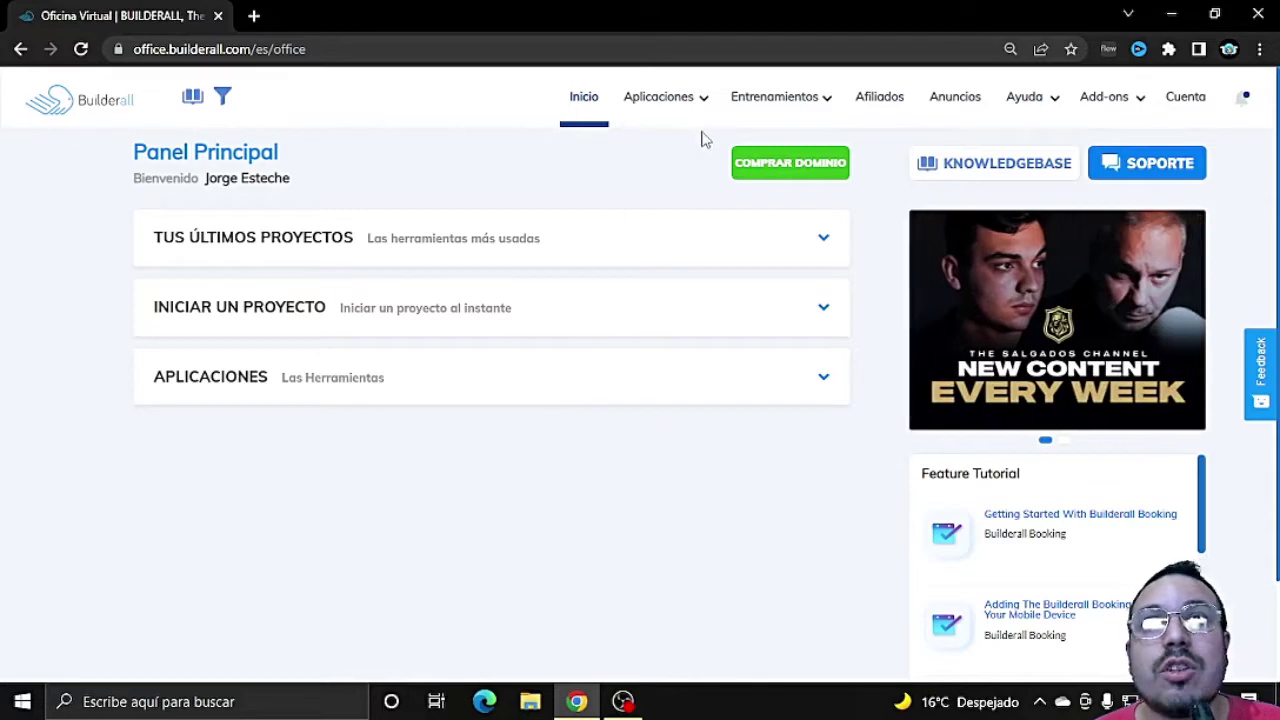
Step: Reveal the Aplicaciones menu's app columns from the Builderall office home
mouse_move(703, 105)
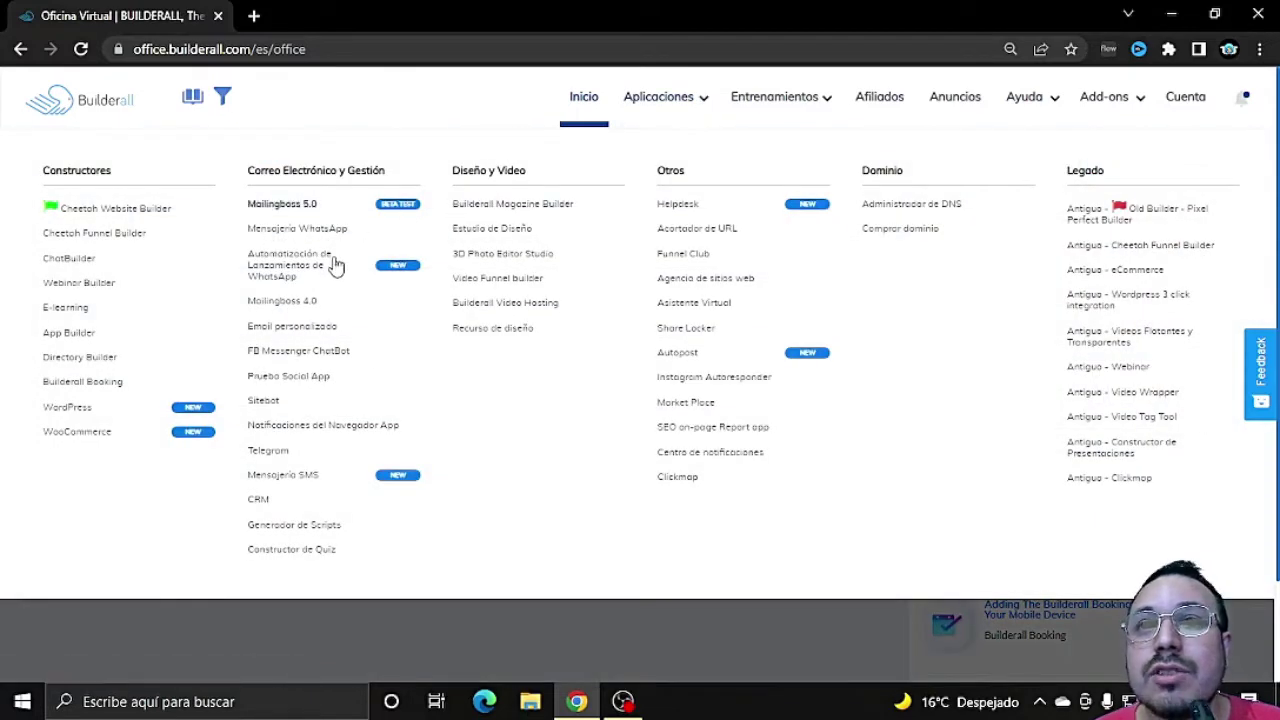
Step: Open Email personalizado, choose the tunegociodigital.org domain, and start a new email address
left_click(324, 327)
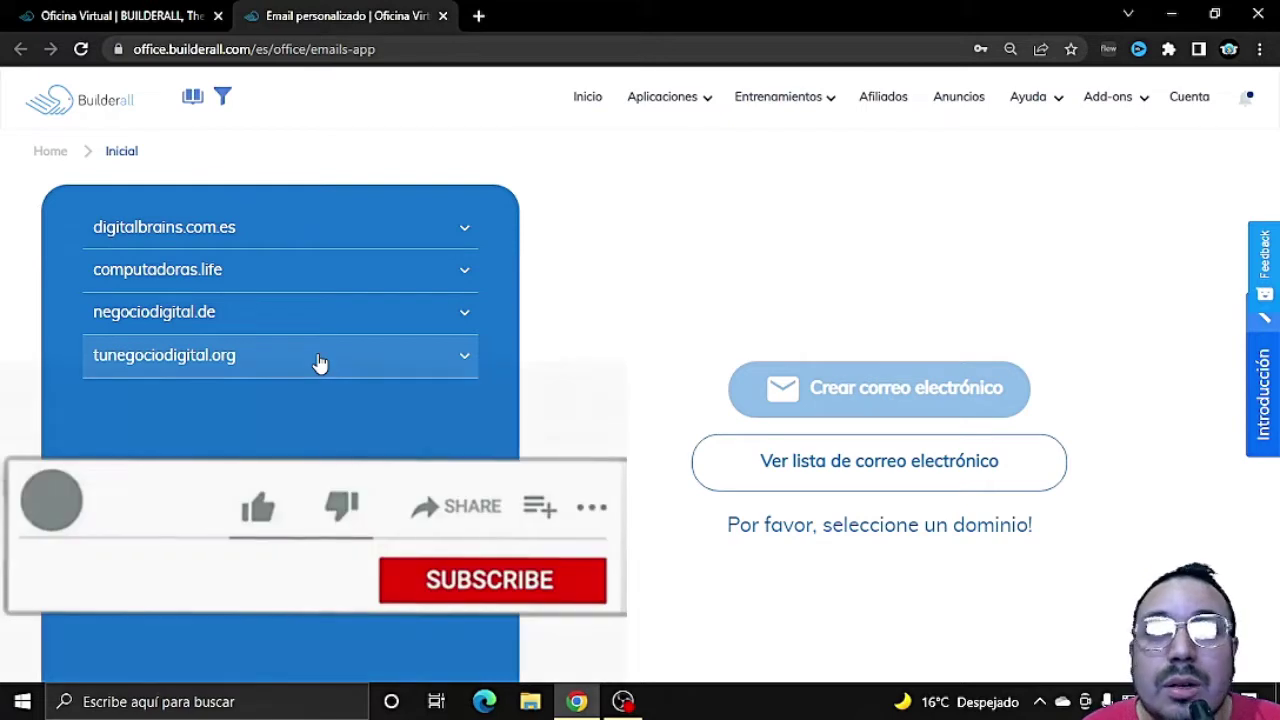
left_click(319, 362)
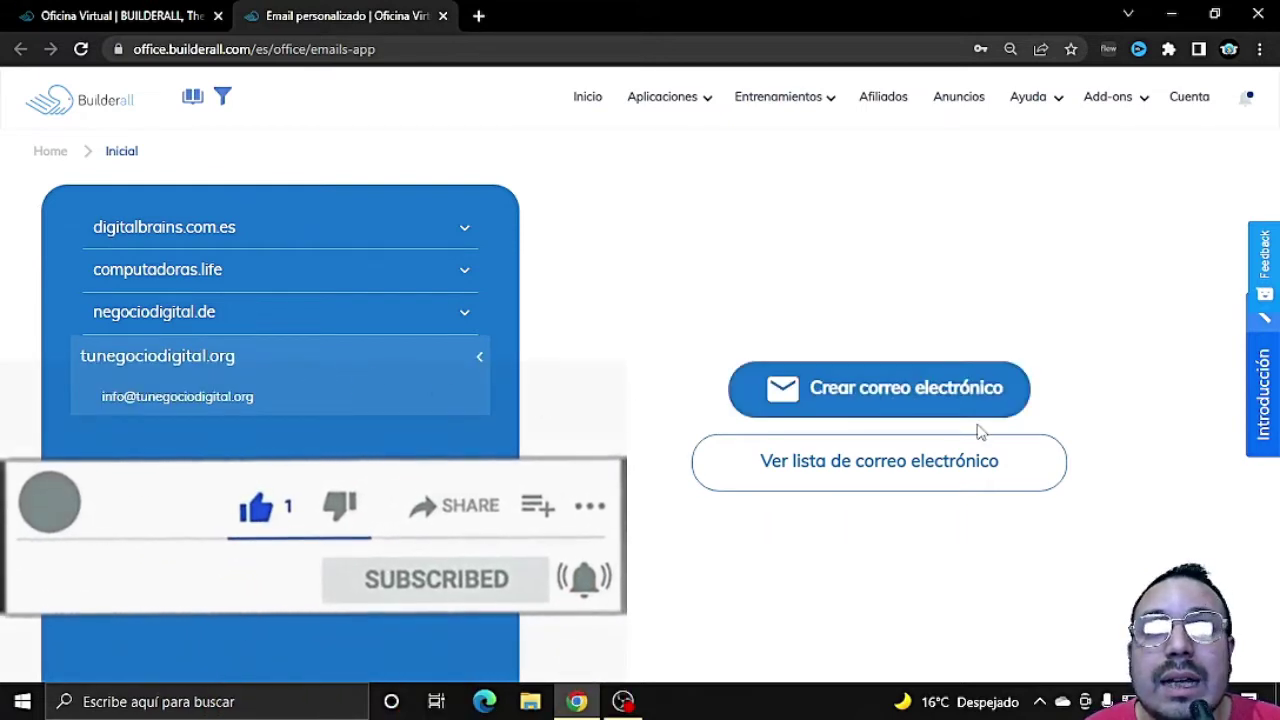
left_click(903, 393)
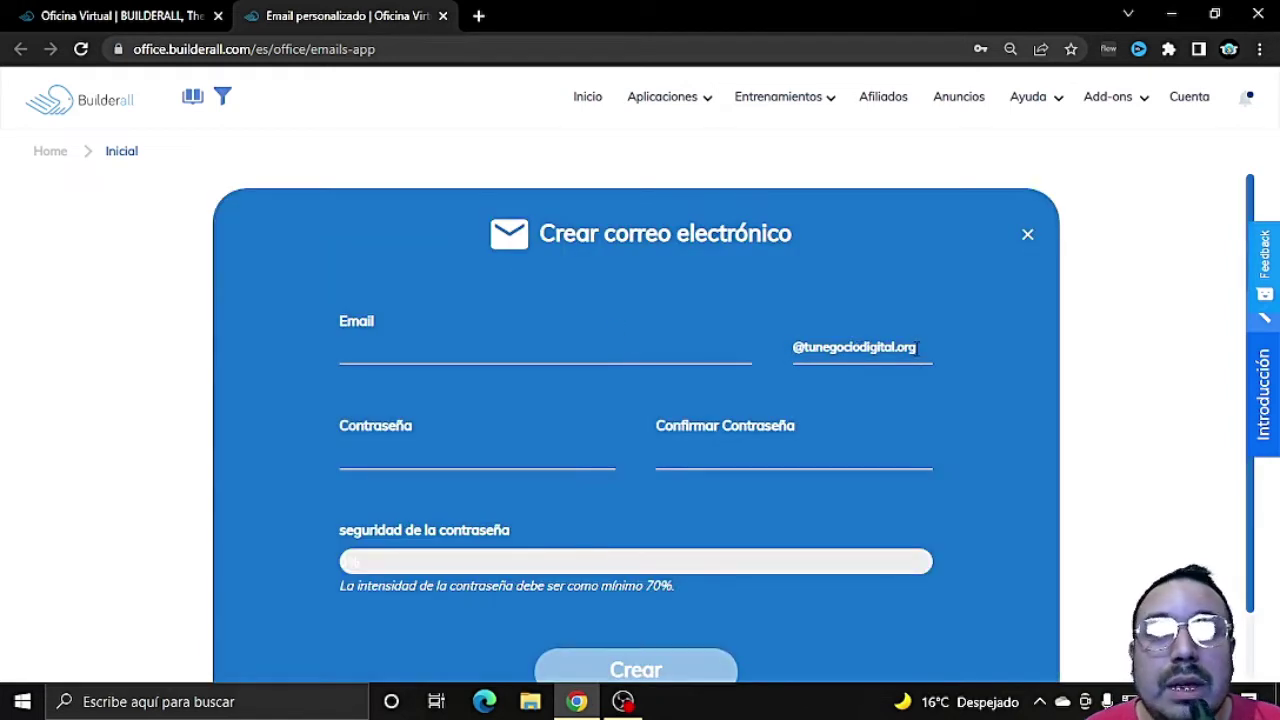
Step: Enter the new mailbox name and a strong password with its confirmation
left_click(550, 345)
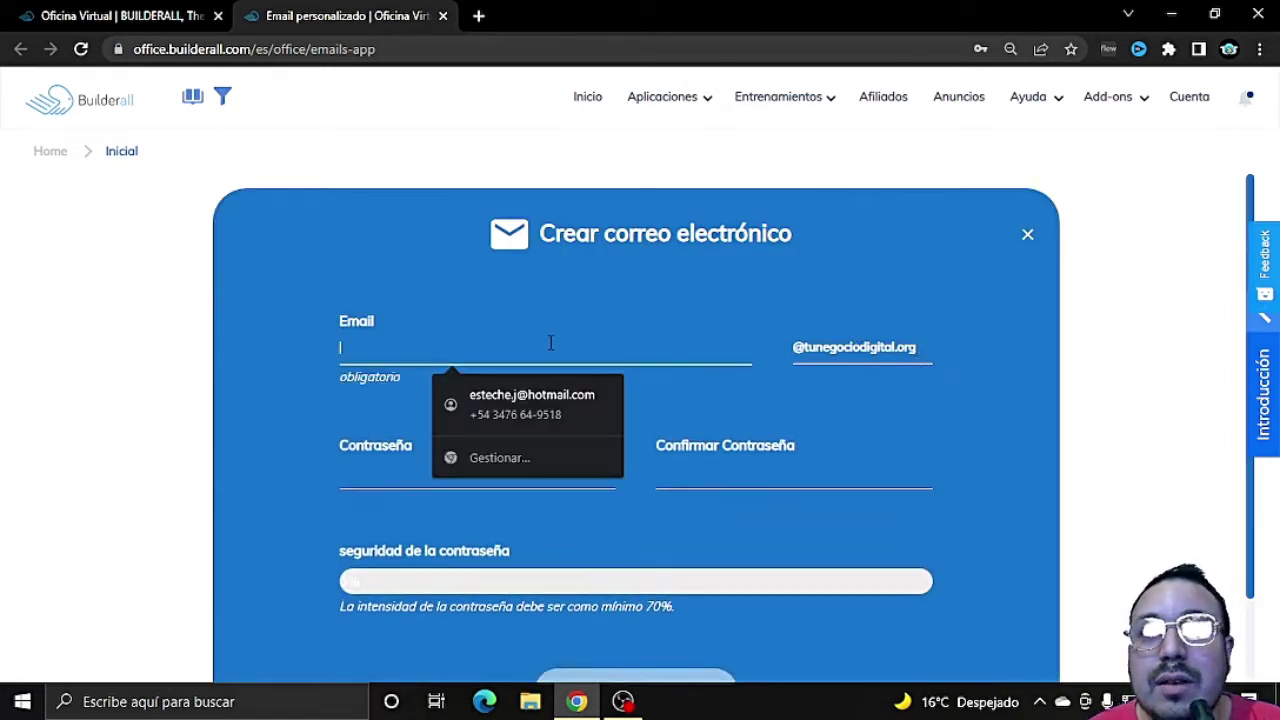
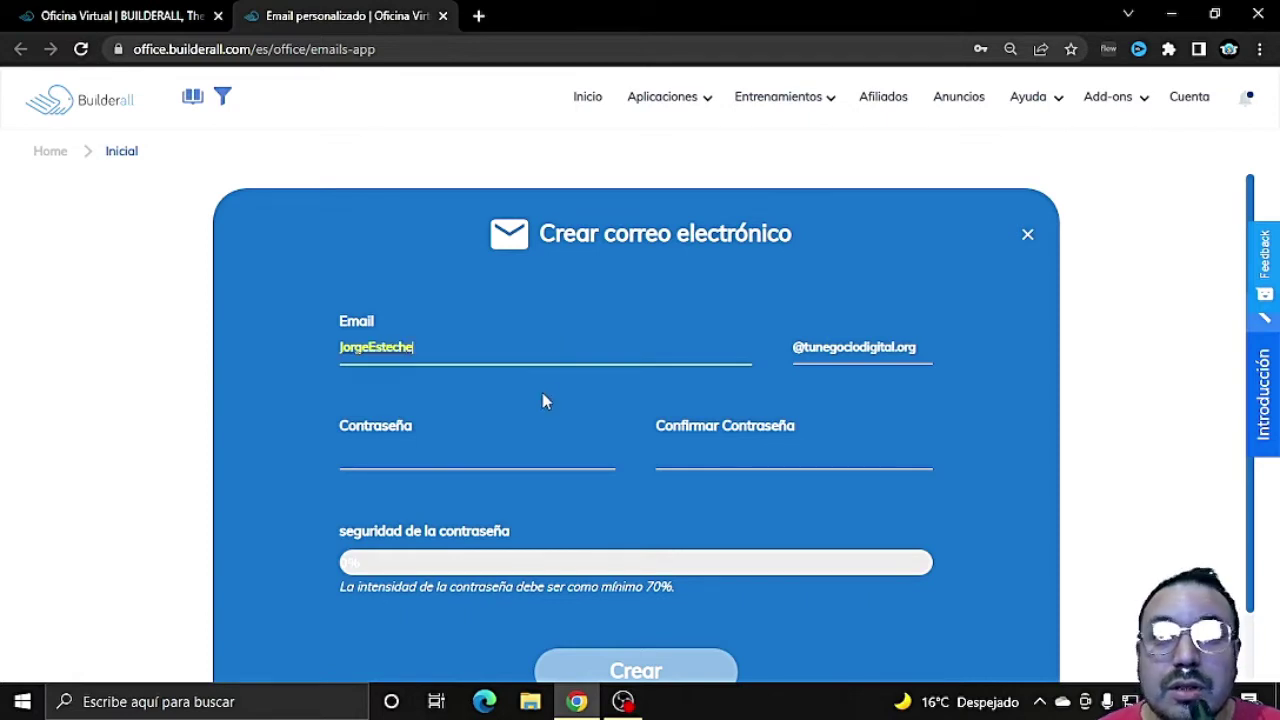
left_click(513, 455)
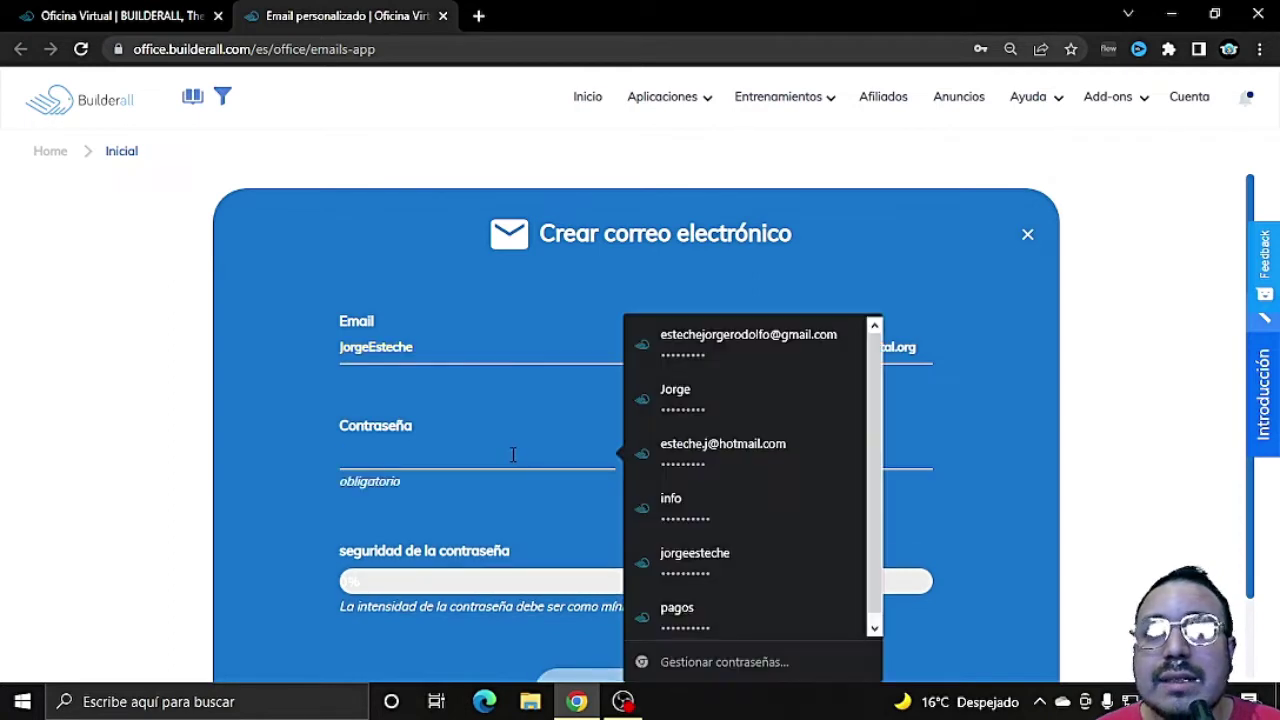
type("********")
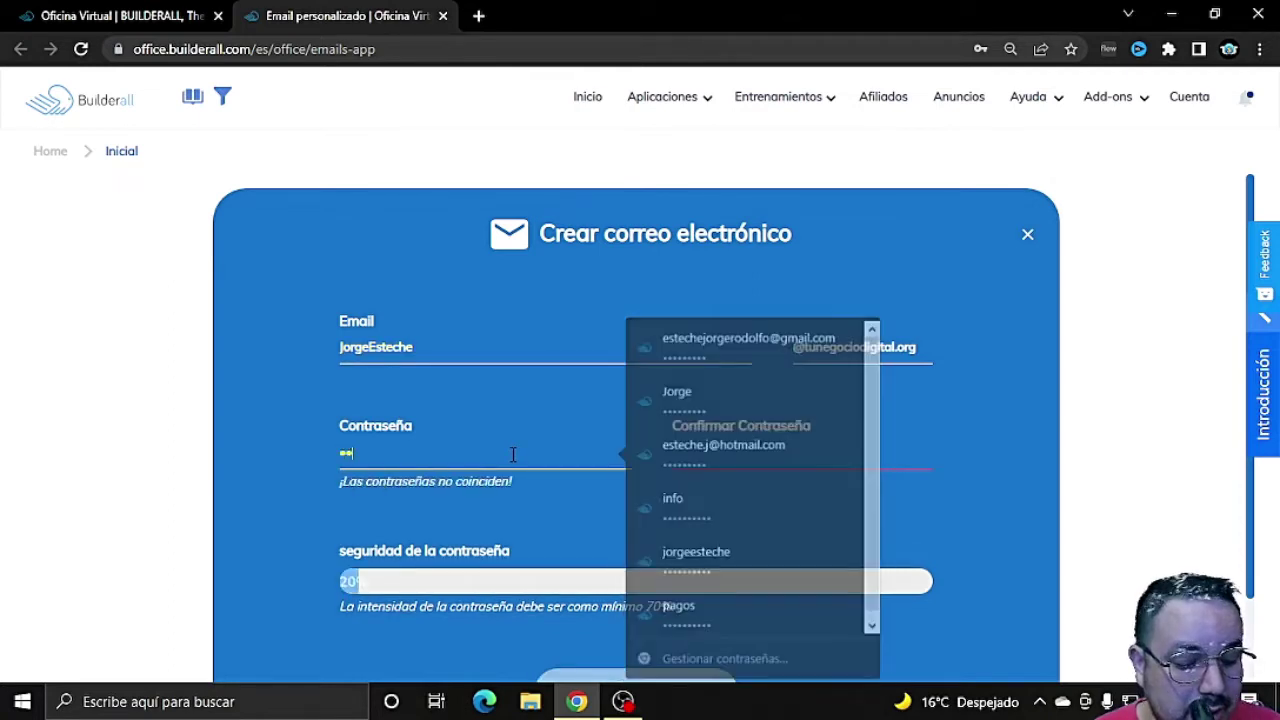
type("**")
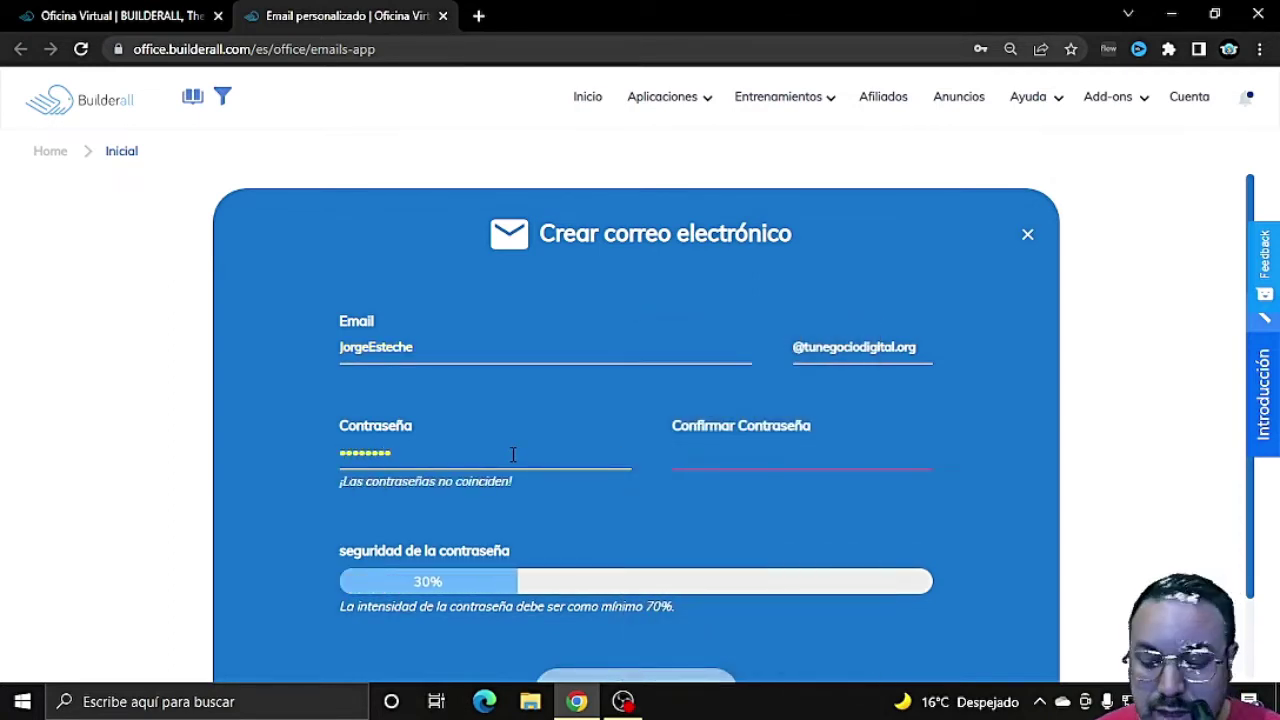
key("BackSpace")
key("BackSpace")
key("BackSpace")
key("BackSpace")
key("BackSpace")
key("BackSpace")
key("BackSpace")
key("BackSpace")
key("BackSpace")
key("BackSpace")
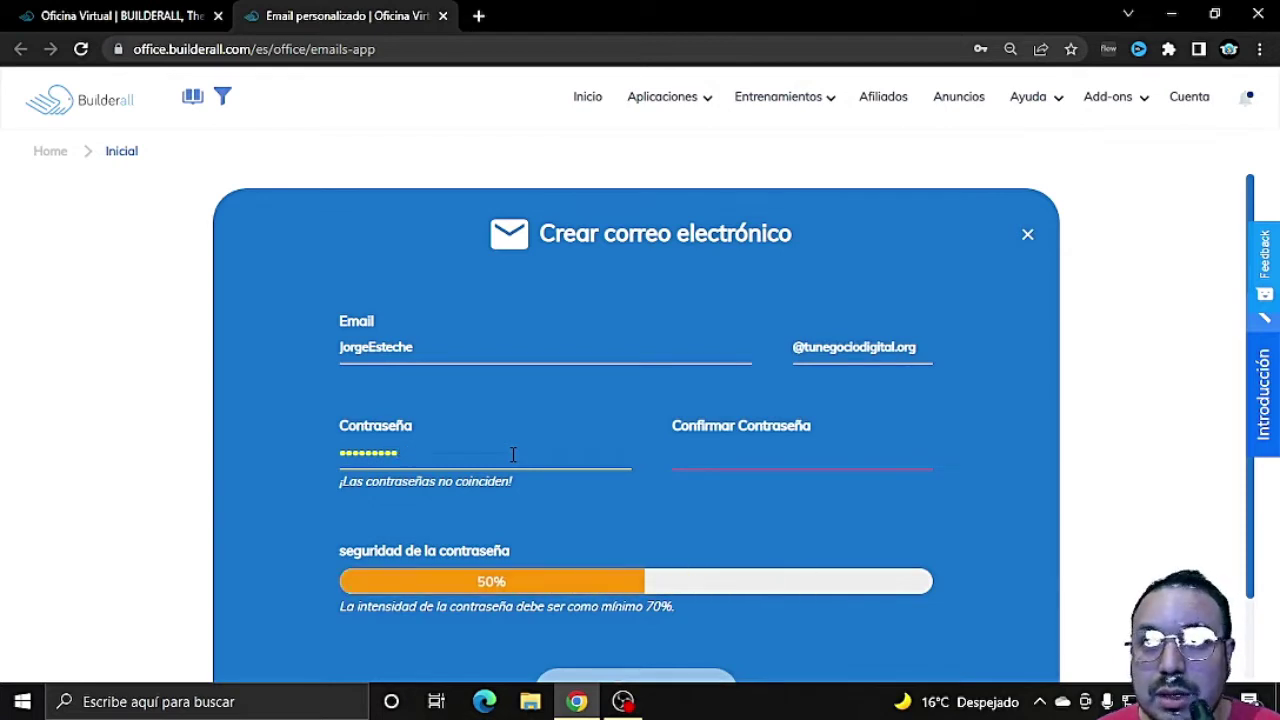
type("**********")
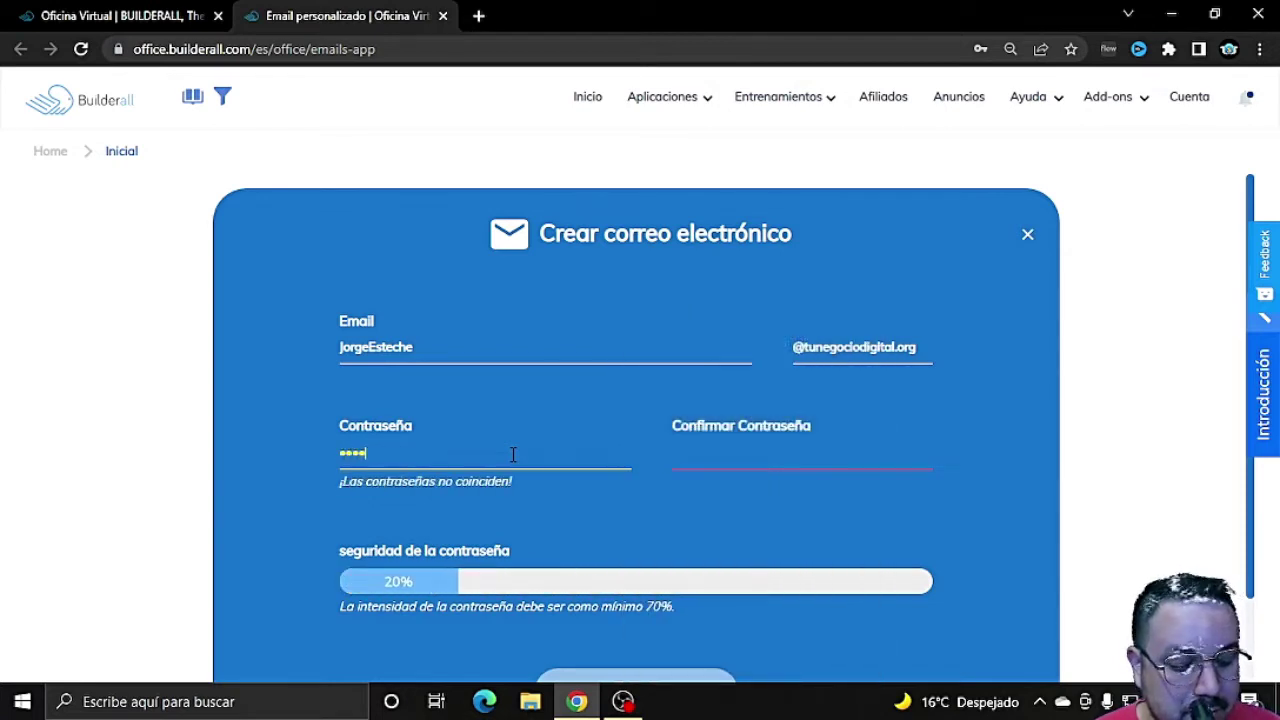
type("*")
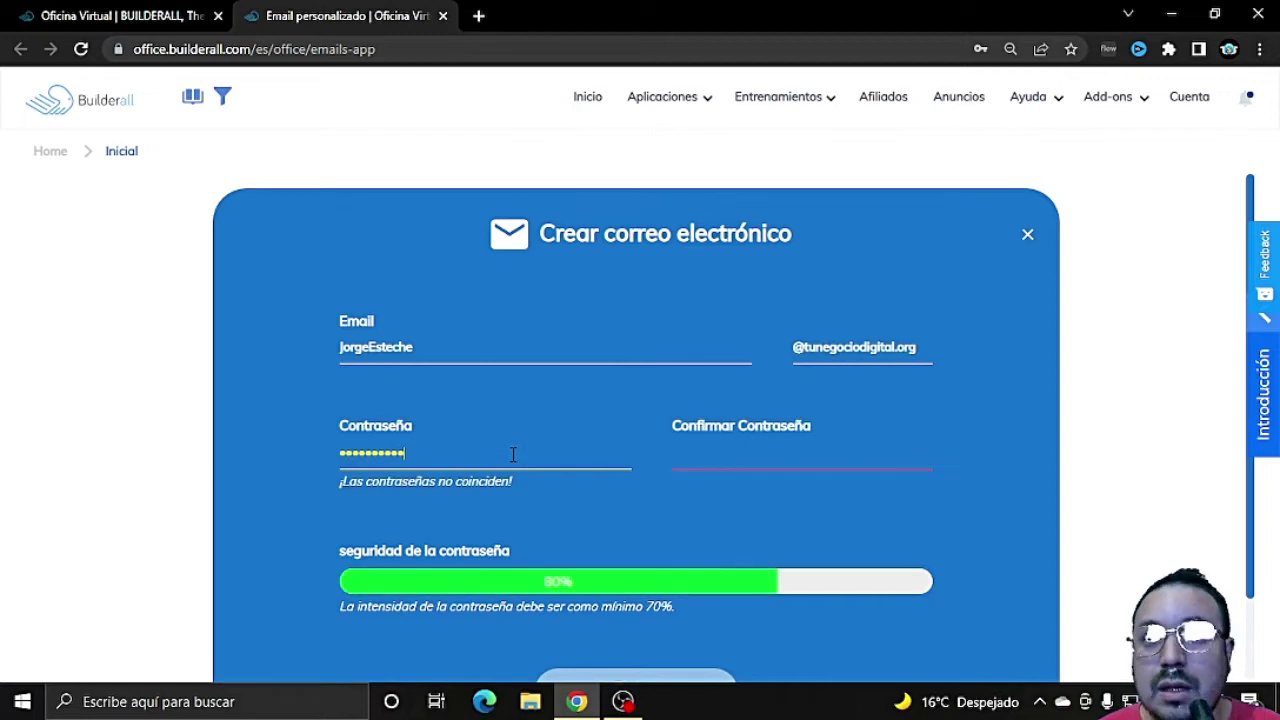
left_click(773, 455)
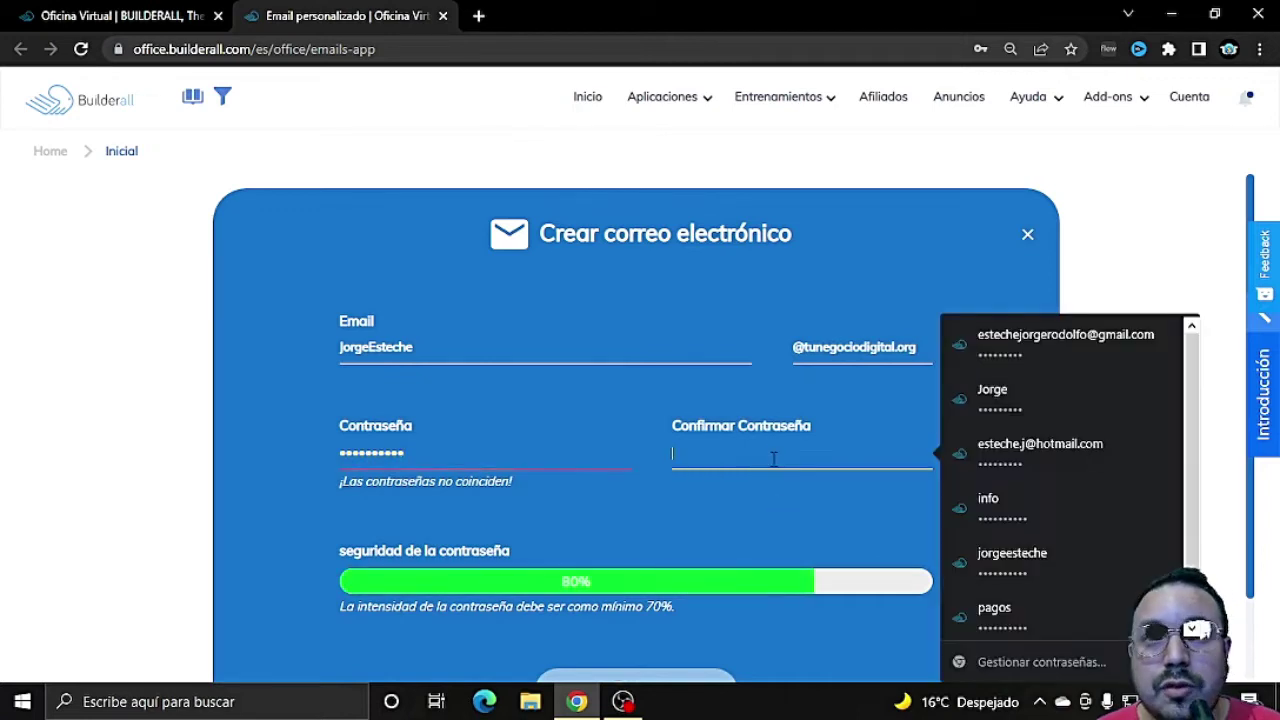
type("********")
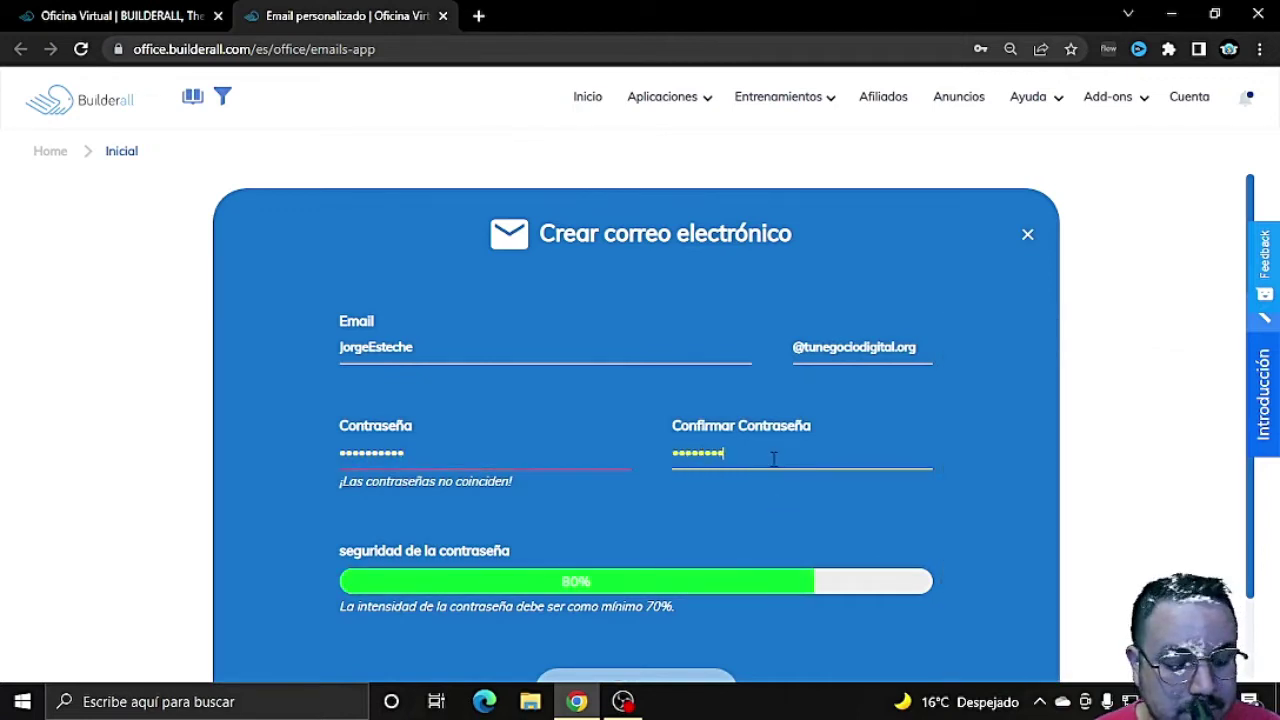
type("*")
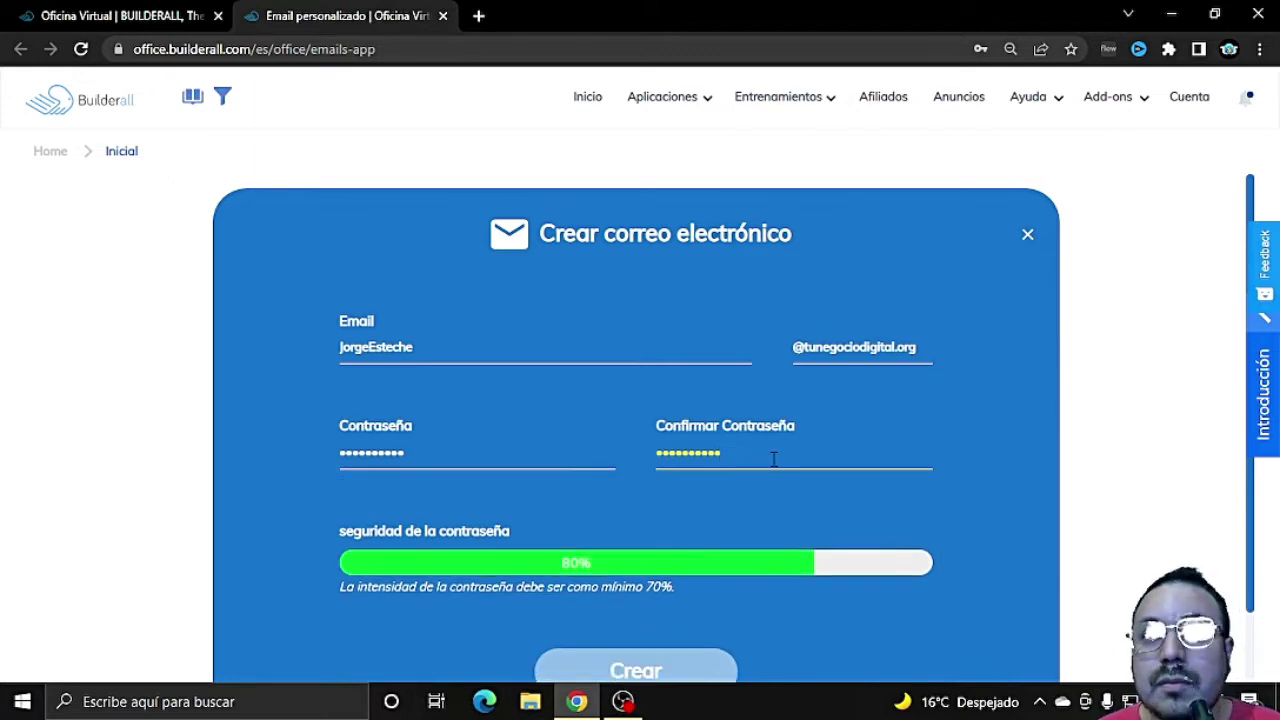
Step: Create the mailbox, store its password in Chrome, and dismiss the success notice
scroll(760, 470, "down", 1)
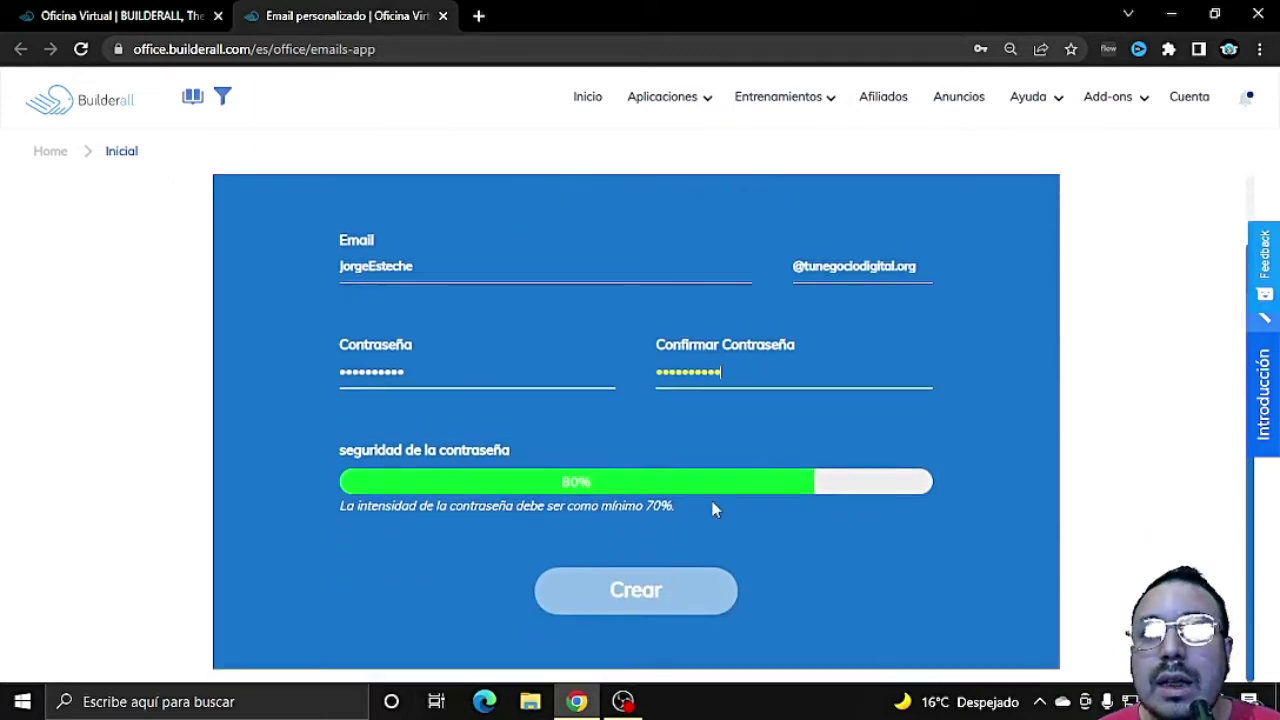
left_click(648, 595)
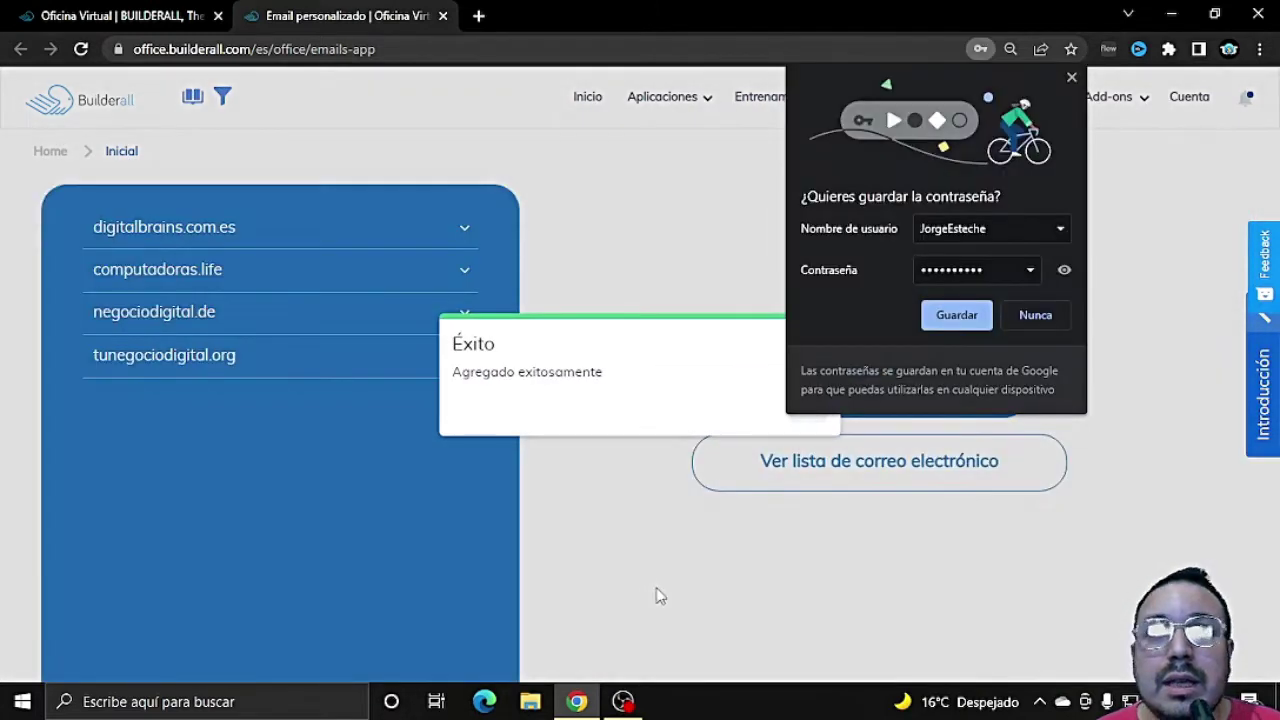
left_click(975, 318)
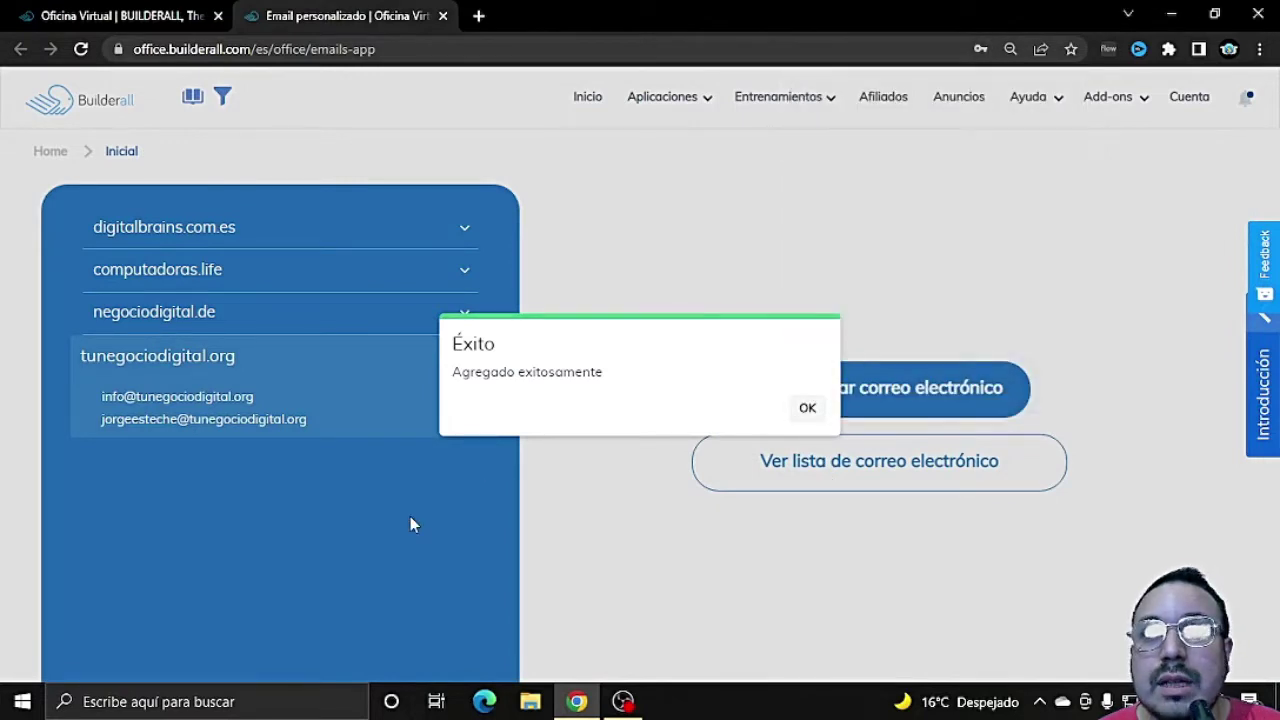
left_click(806, 409)
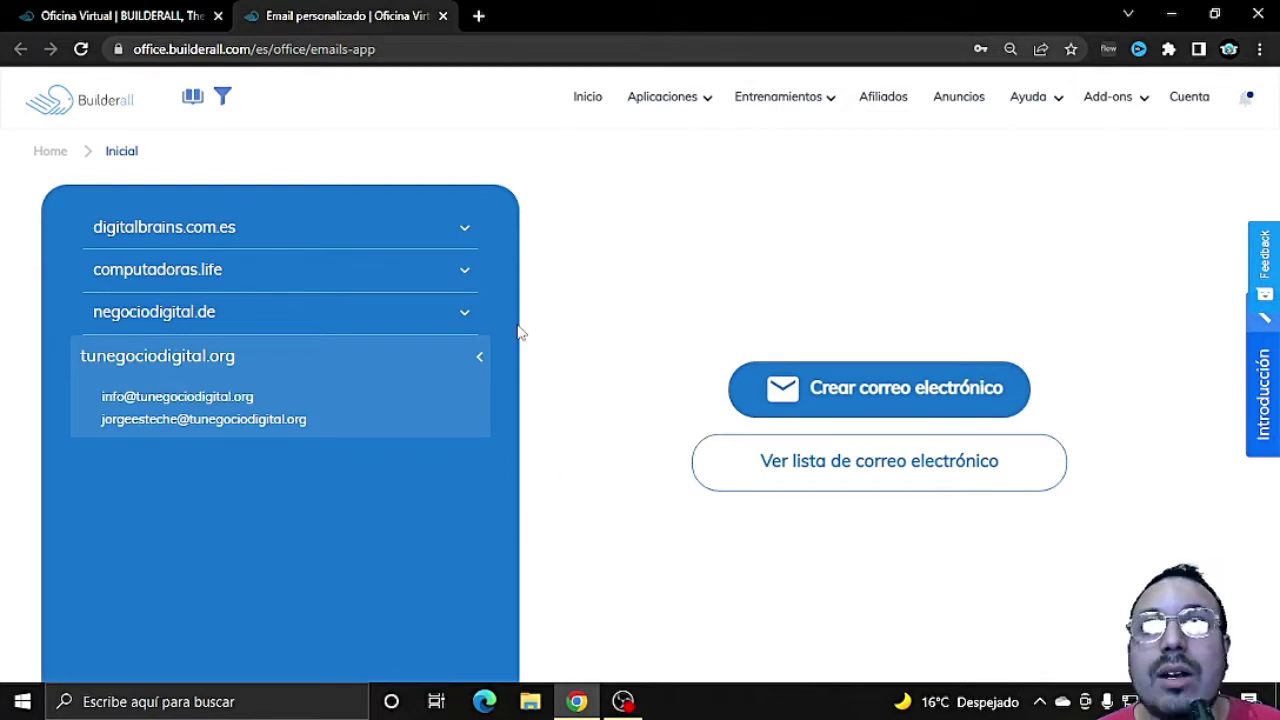
Step: Load webmail.tunegociodigital.org in a new Chrome tab
left_click(479, 16)
left_click(453, 49)
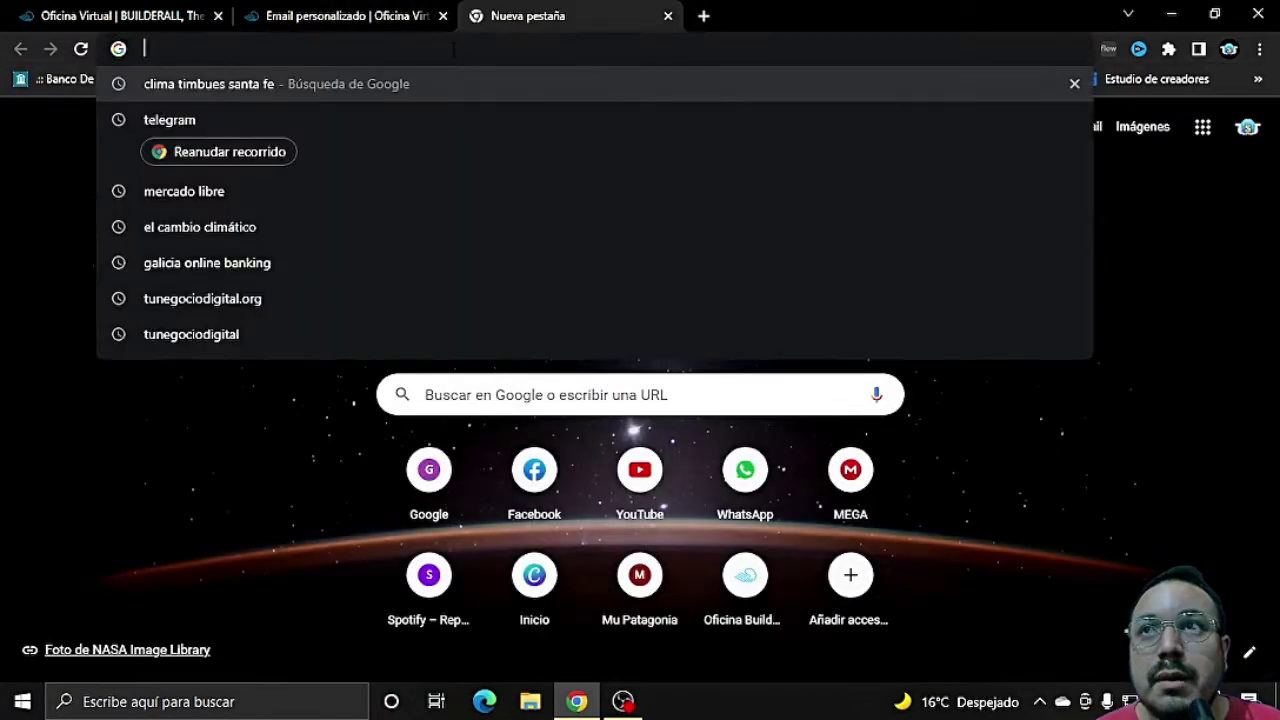
type("web")
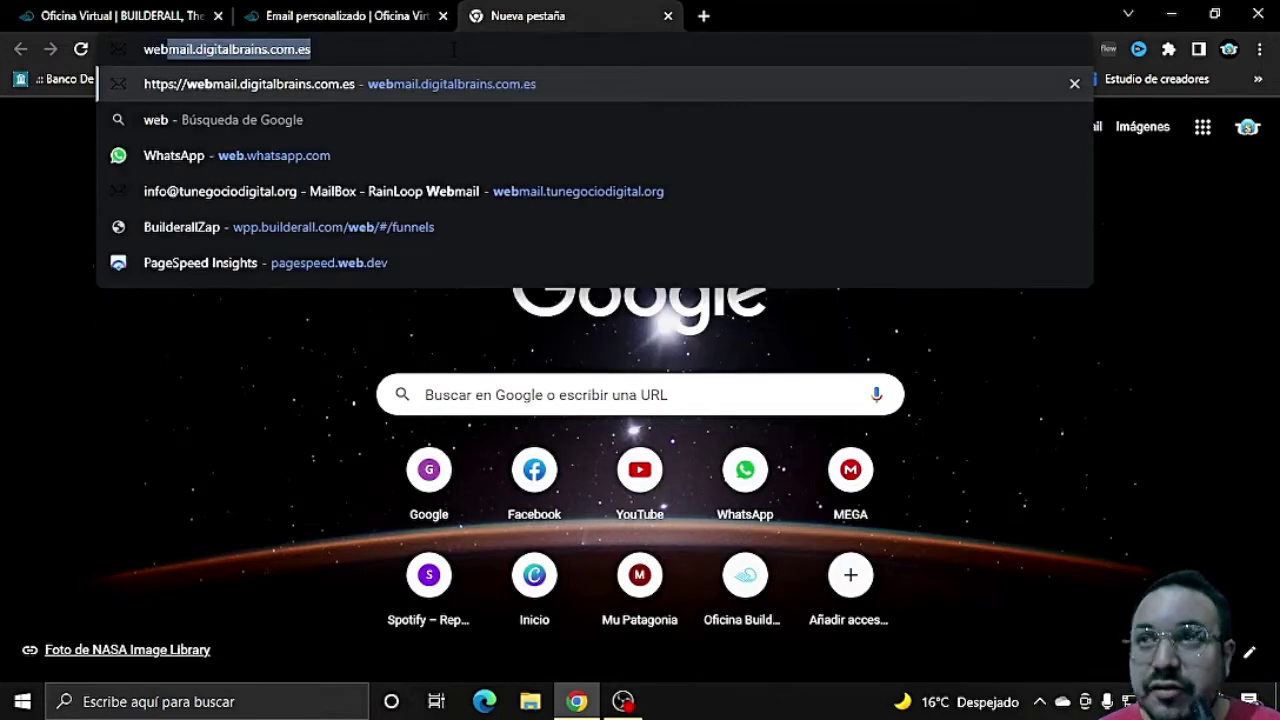
type("mail.")
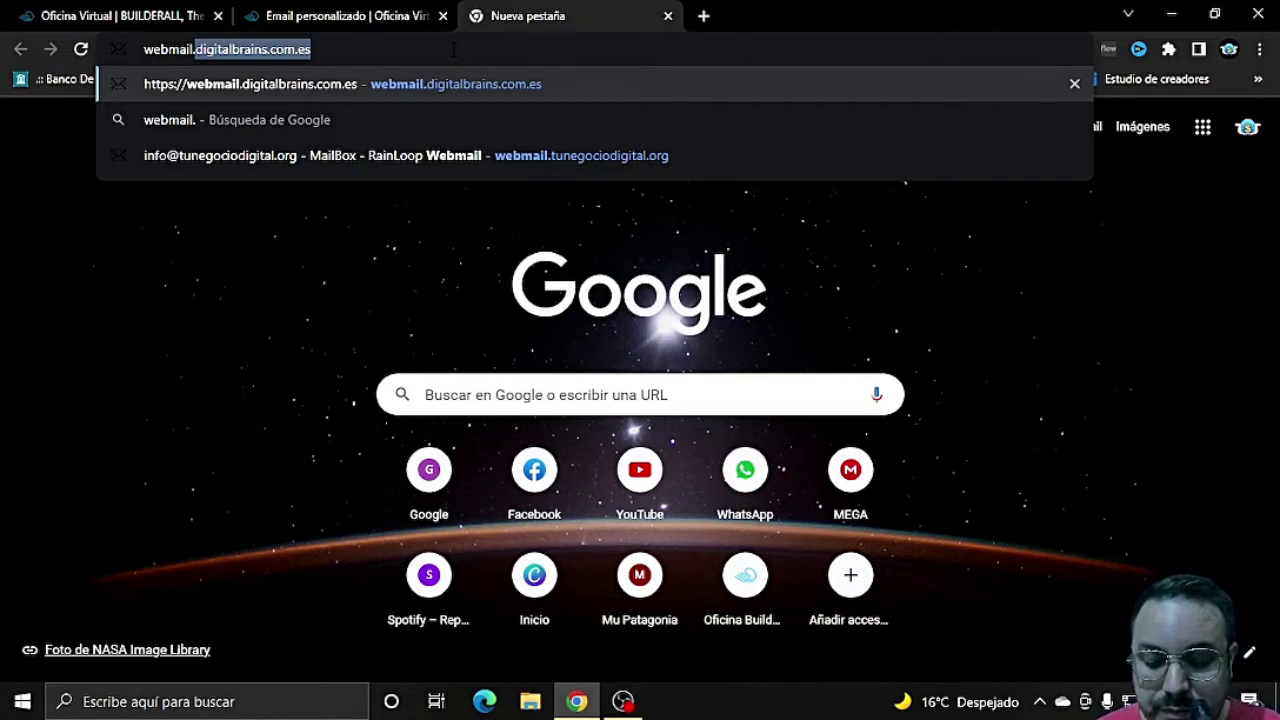
type("tunegocio")
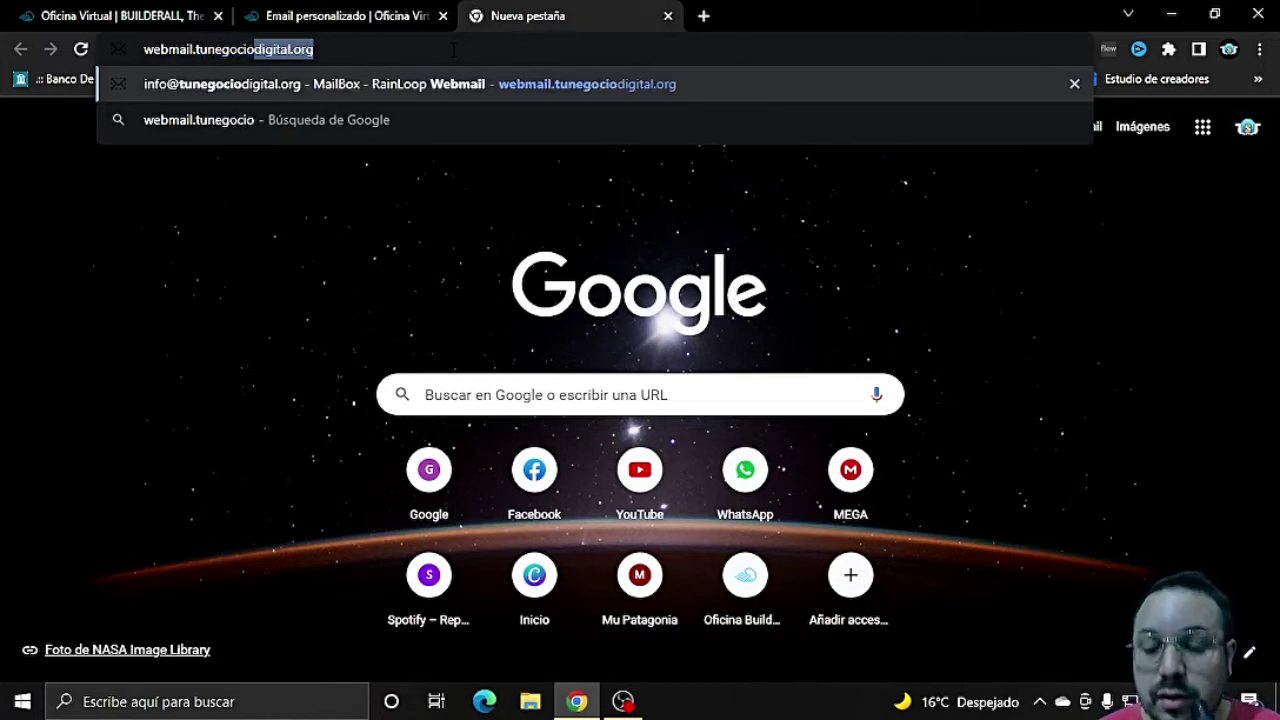
type("digta")
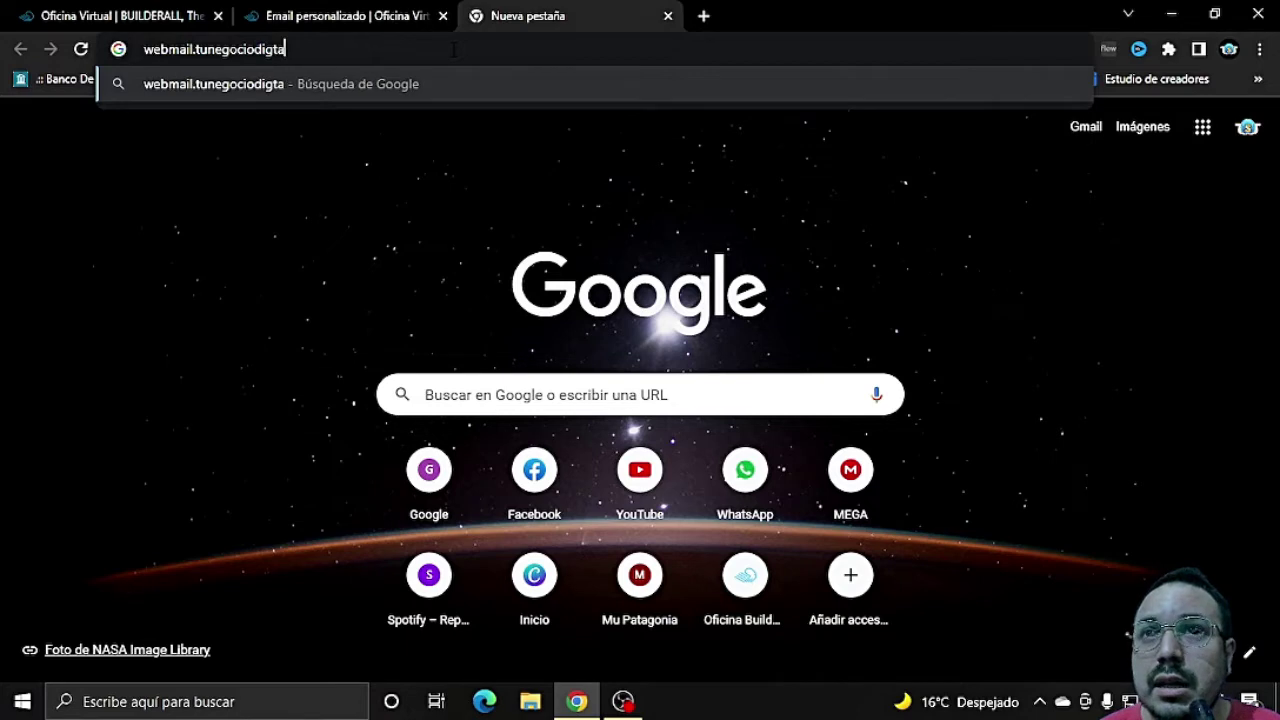
key("BackSpace")
key("BackSpace")
type("g")
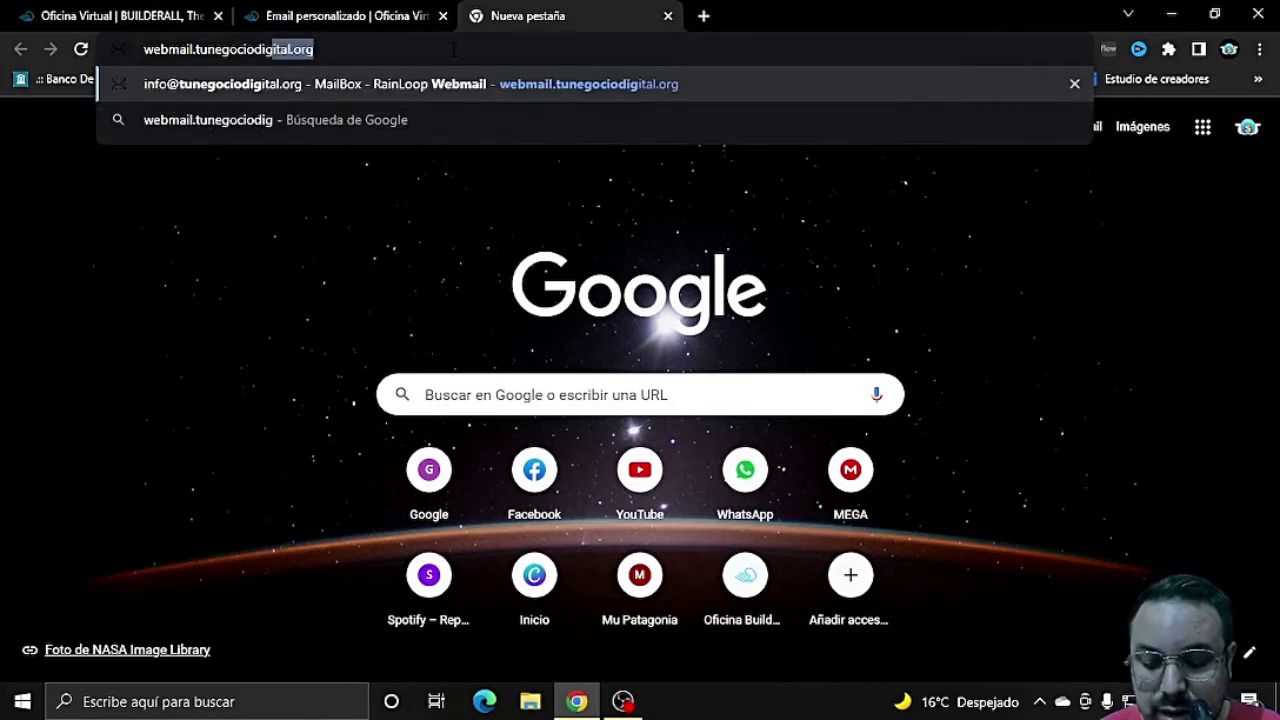
type("ital.org")
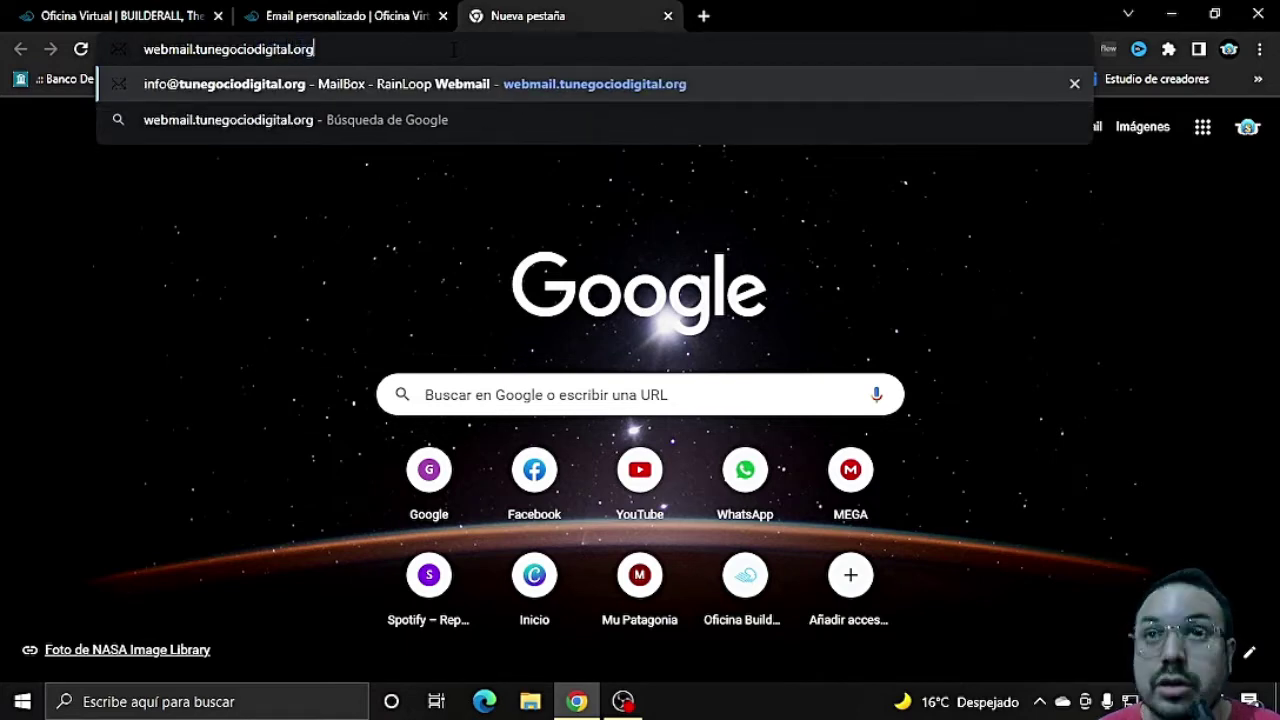
key("Return")
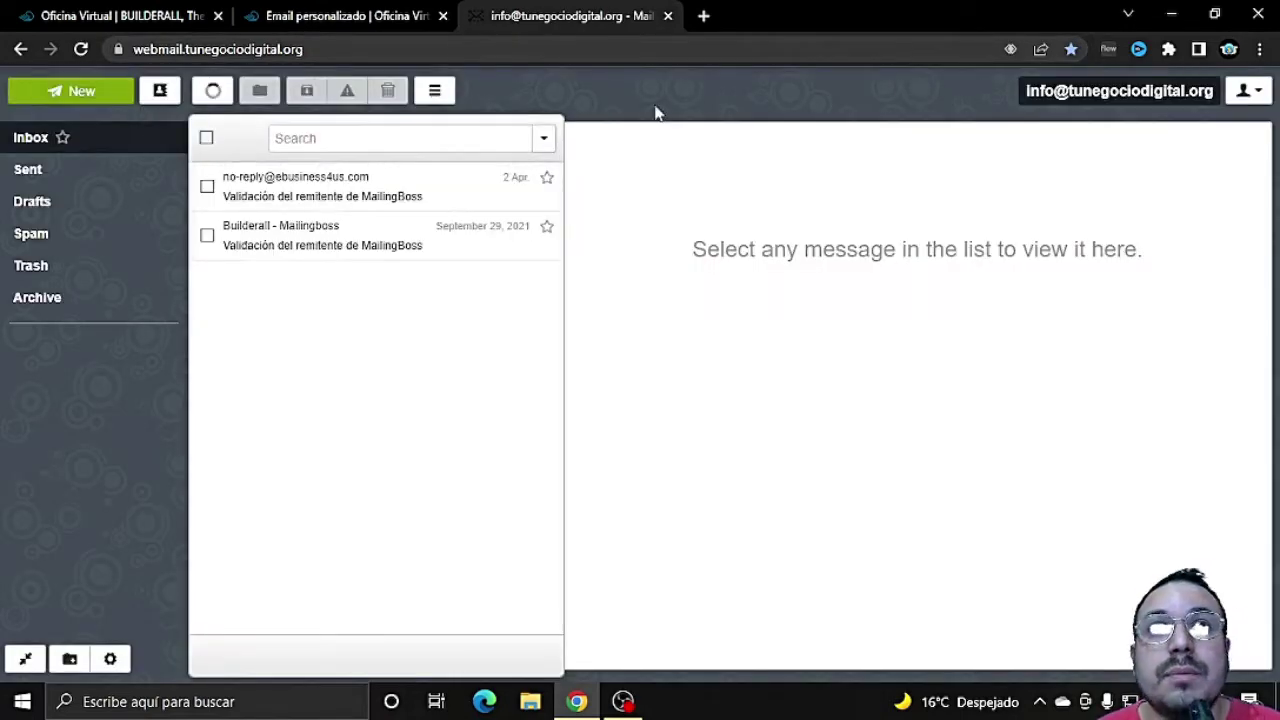
left_click(1248, 91)
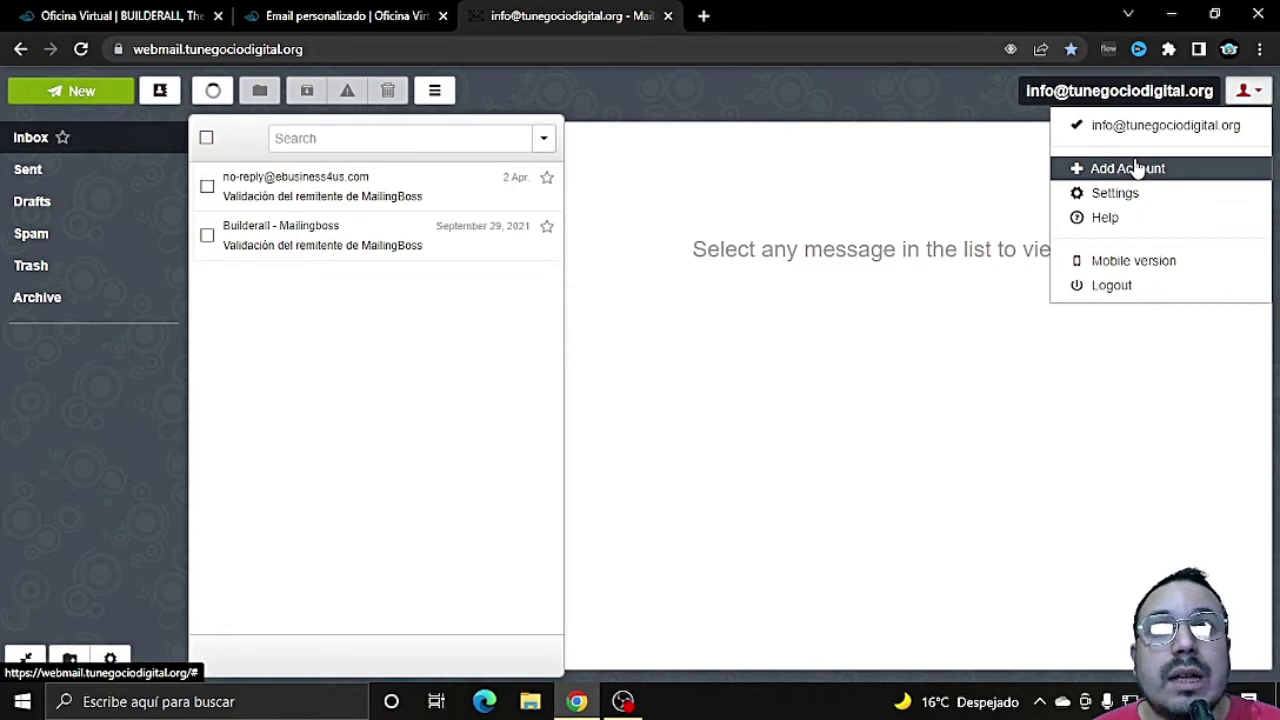
left_click(1137, 168)
left_click(881, 153)
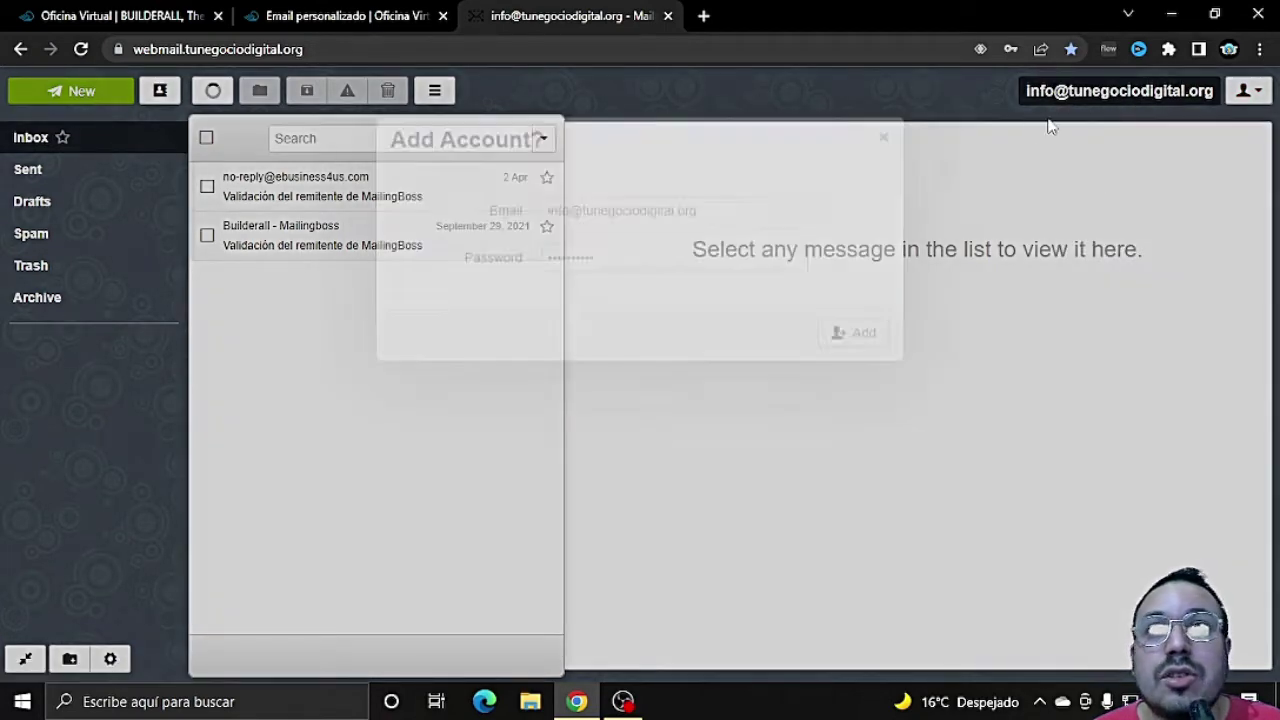
left_click(1245, 90)
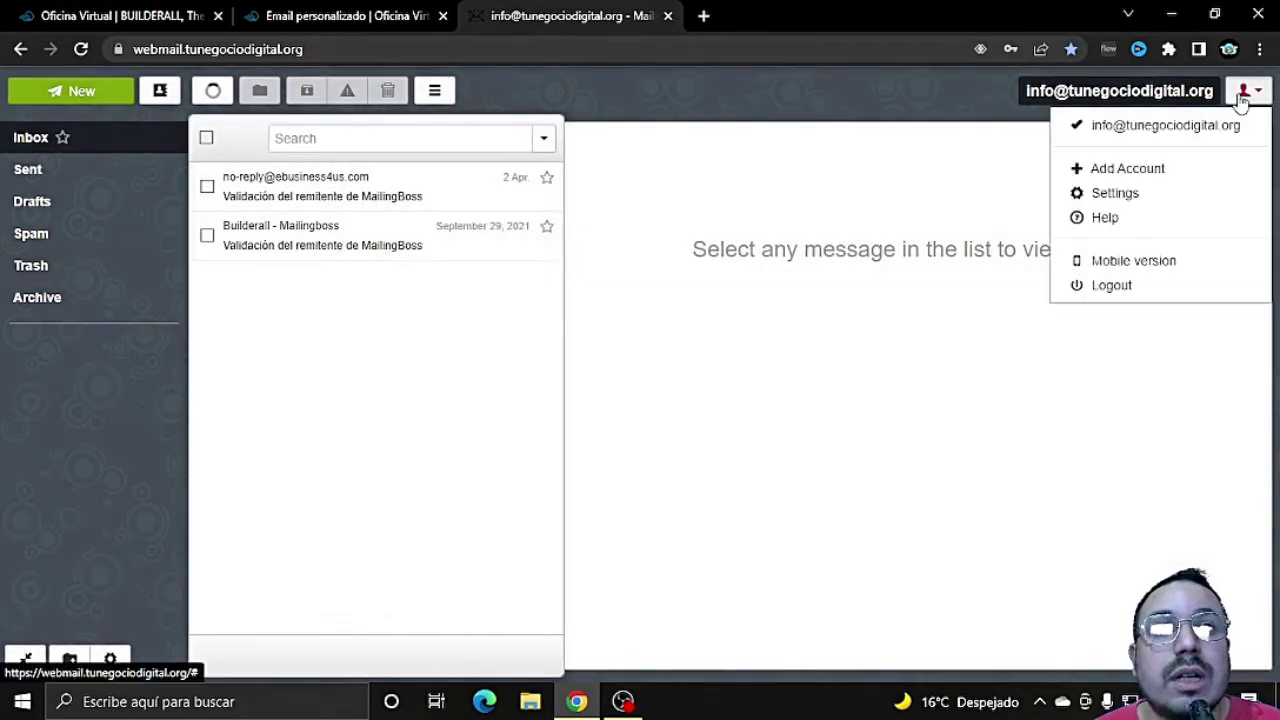
left_click(1112, 286)
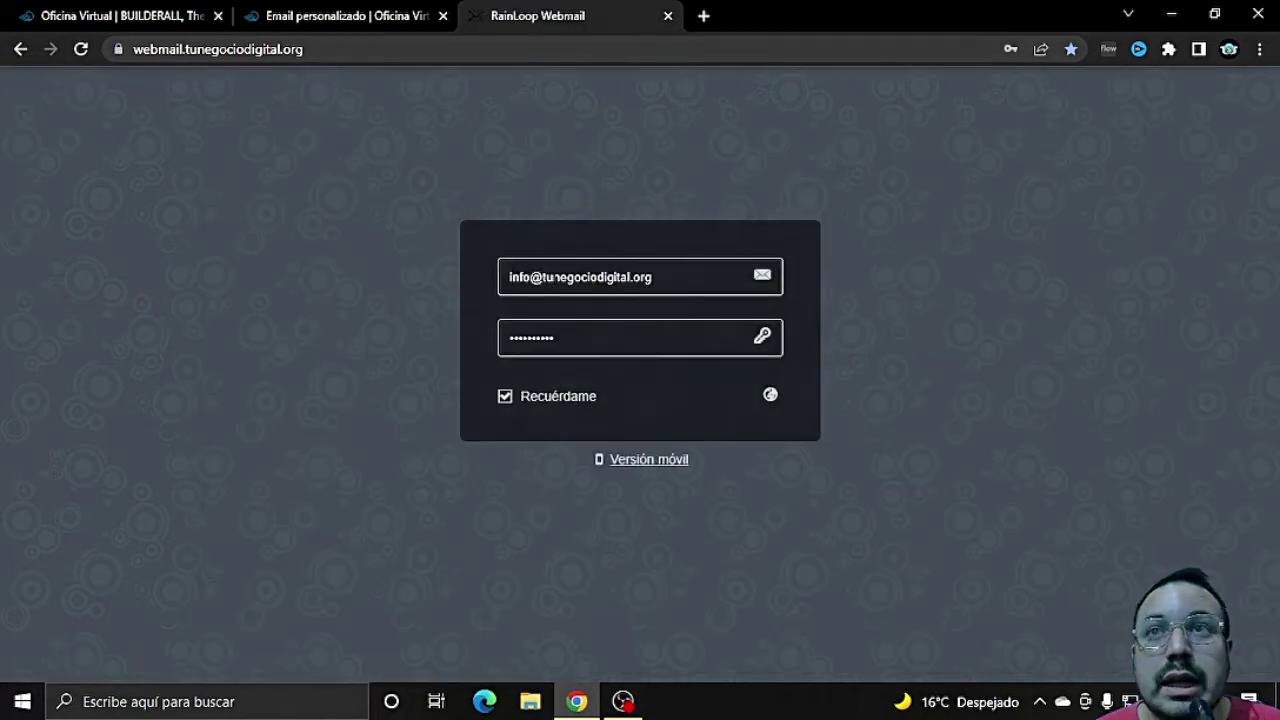
left_click_drag(527, 276, 438, 281)
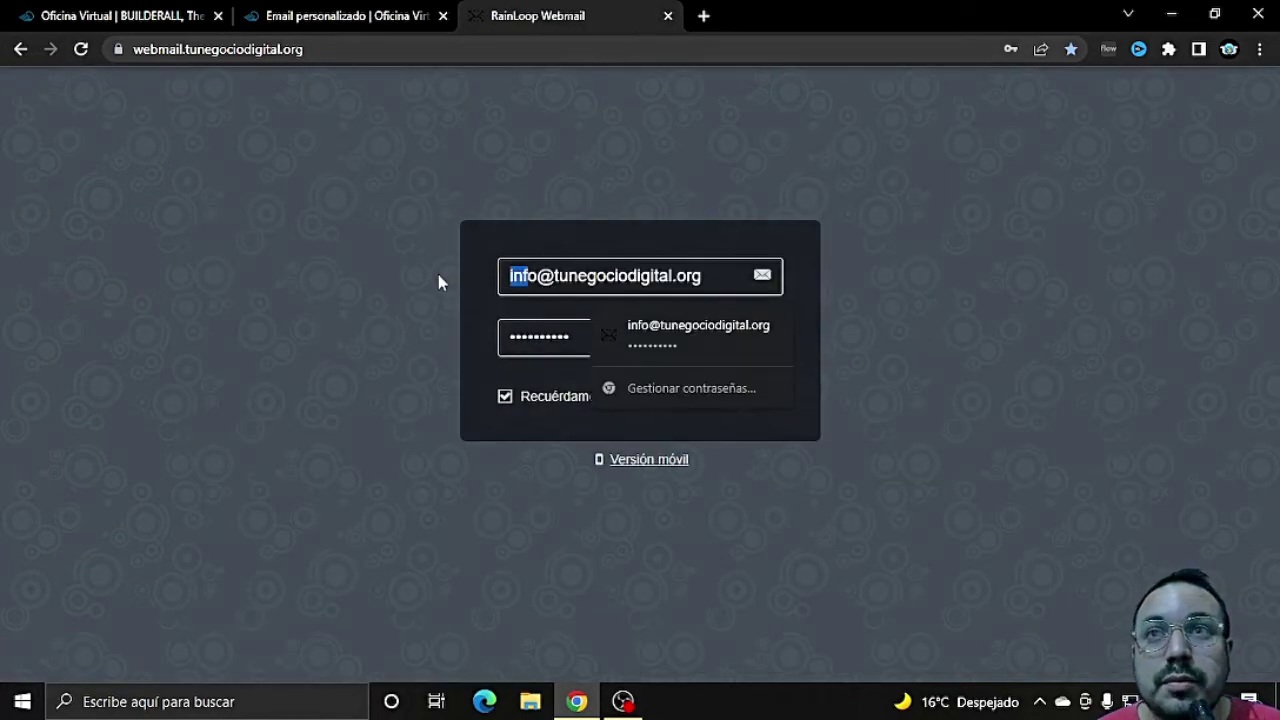
key("Delete")
key("Delete")
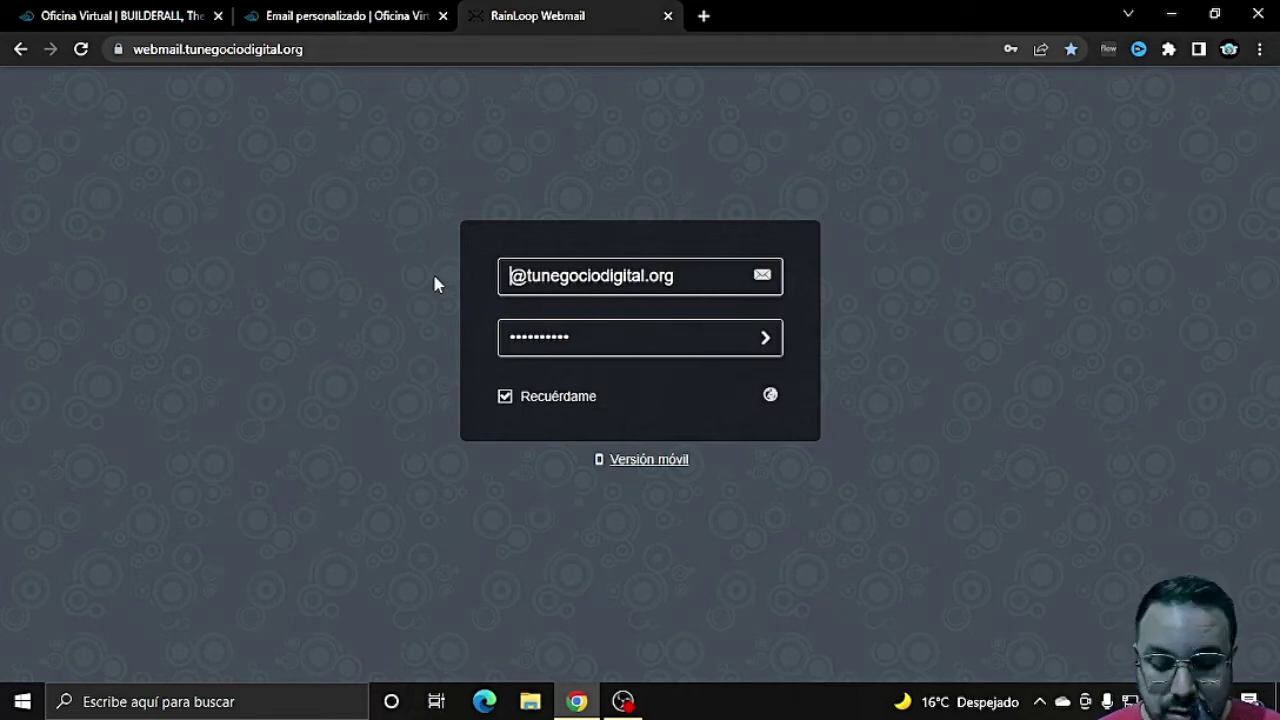
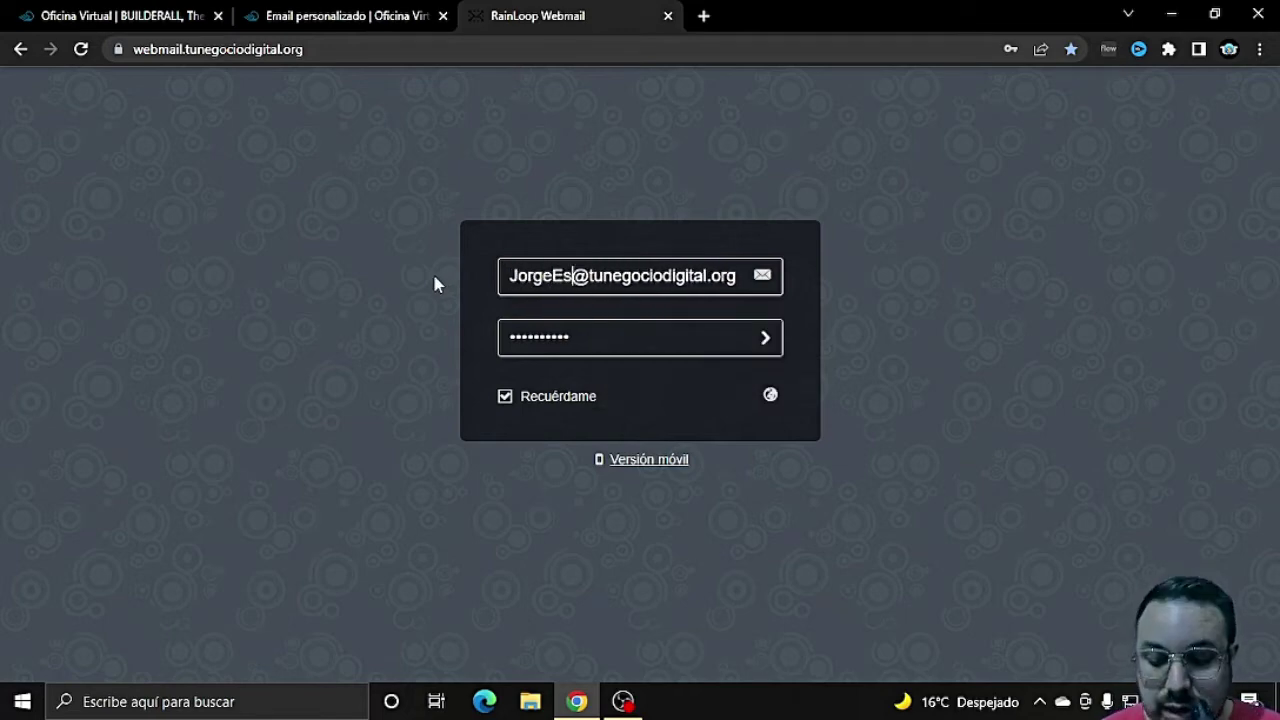
Step: Sign in to RainLoop as the new mailbox and save its password in Chrome
key("Tab")
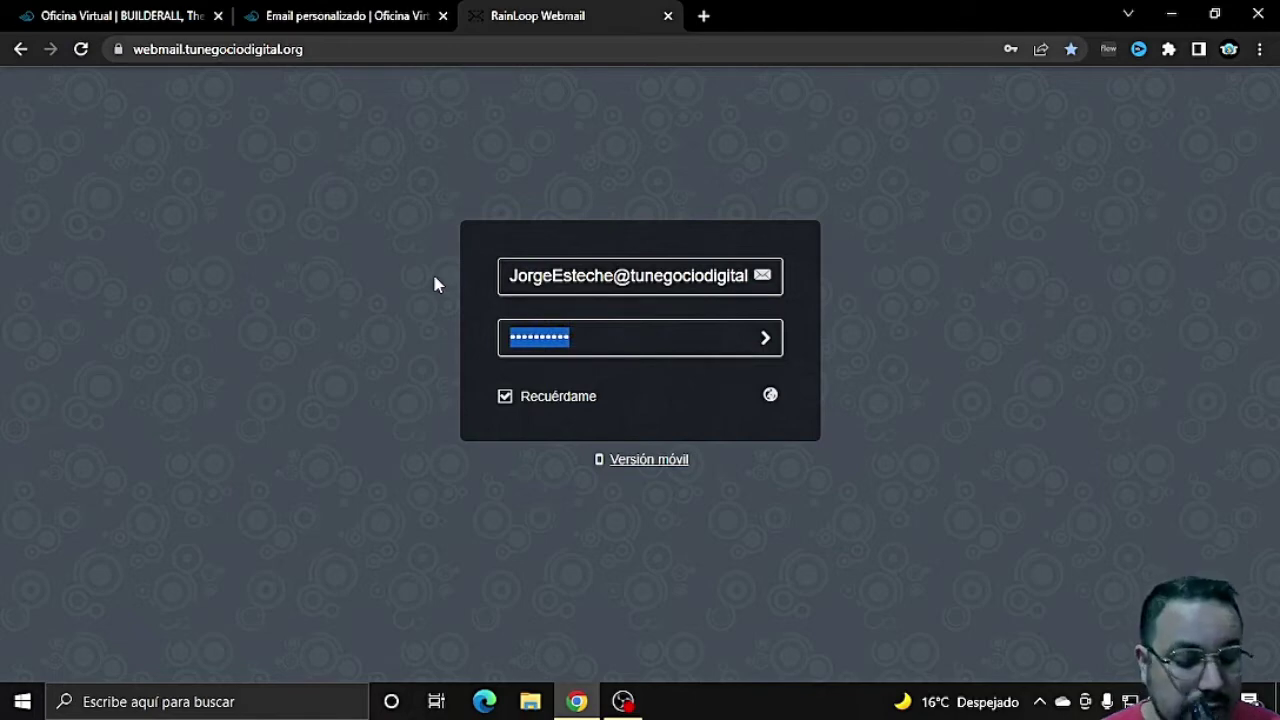
type("********")
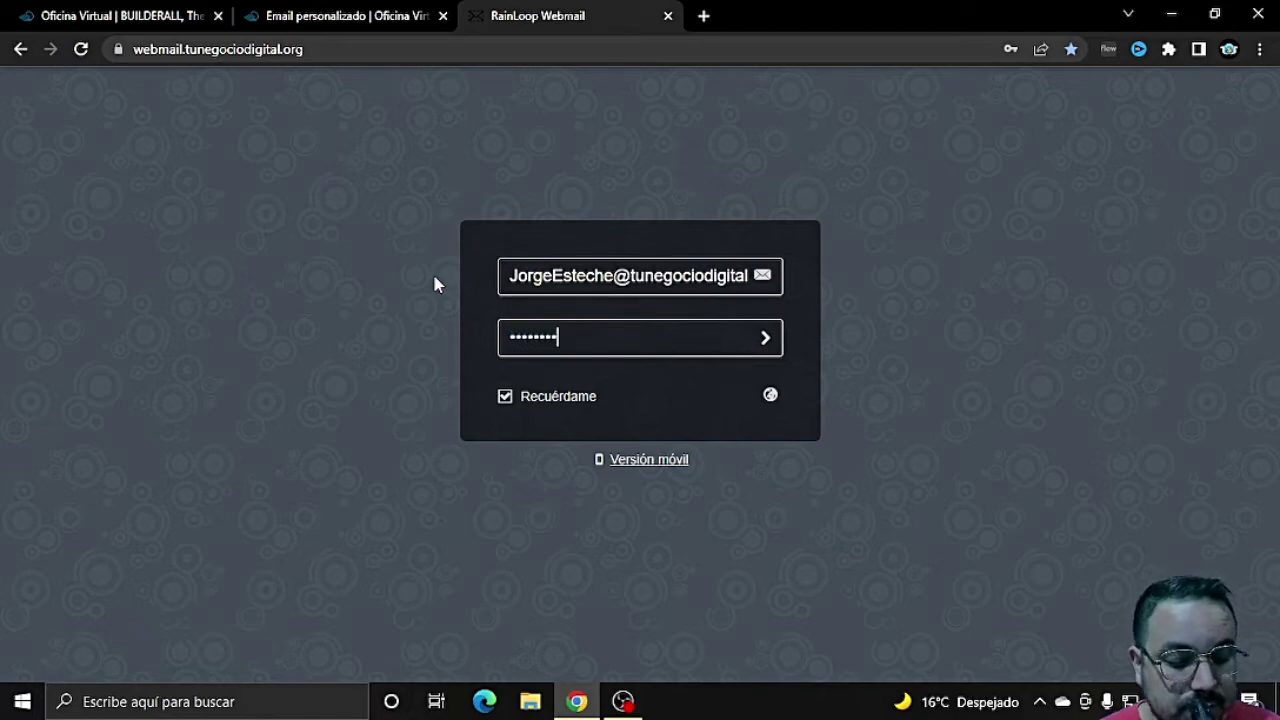
type("**")
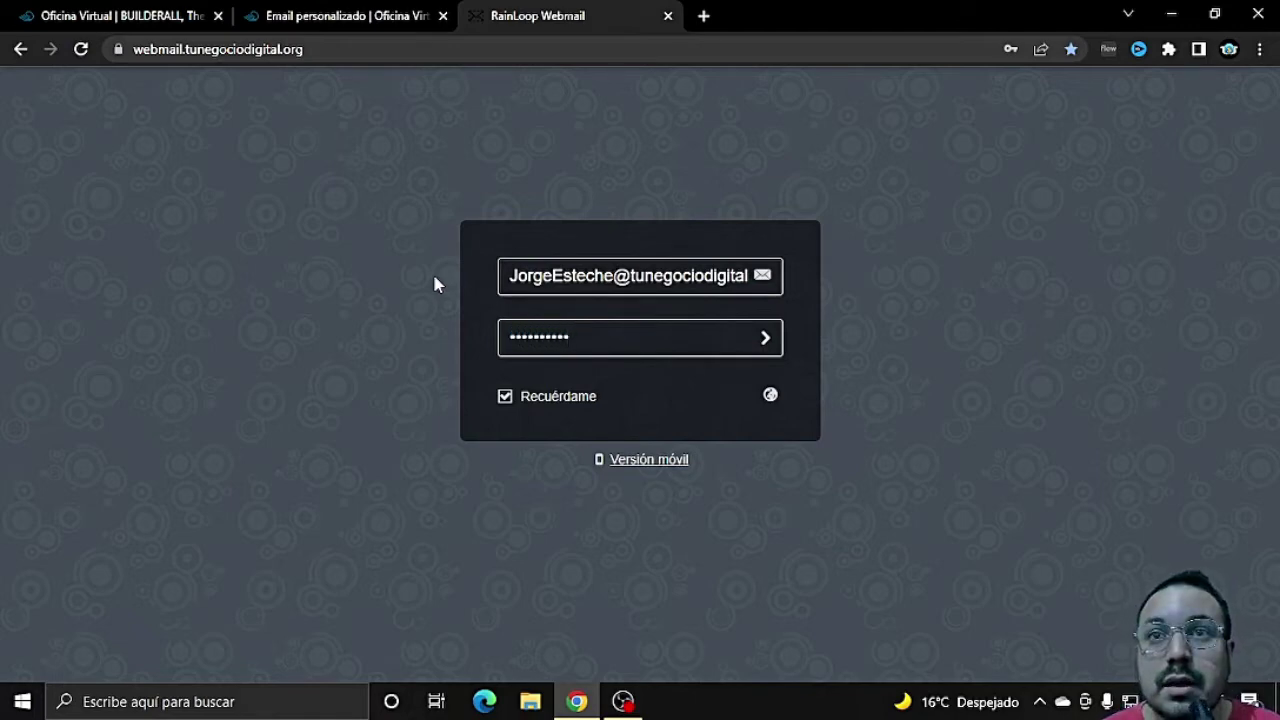
key("Return")
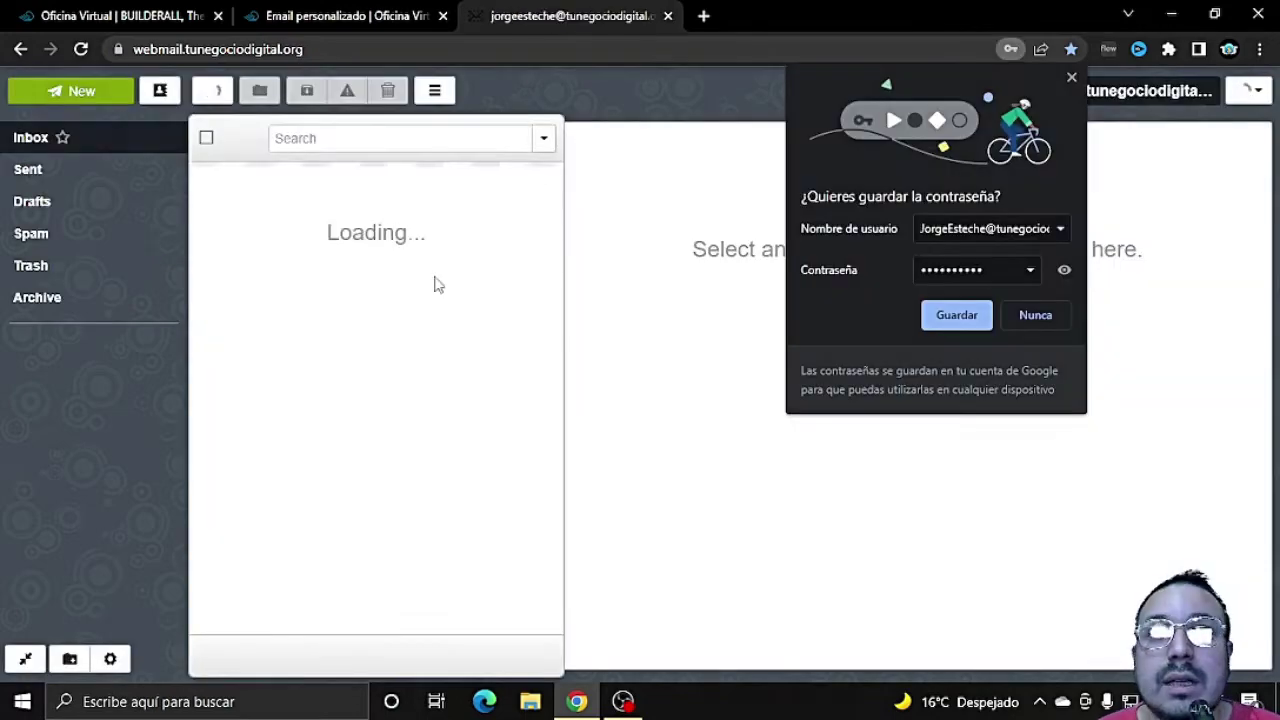
left_click(951, 318)
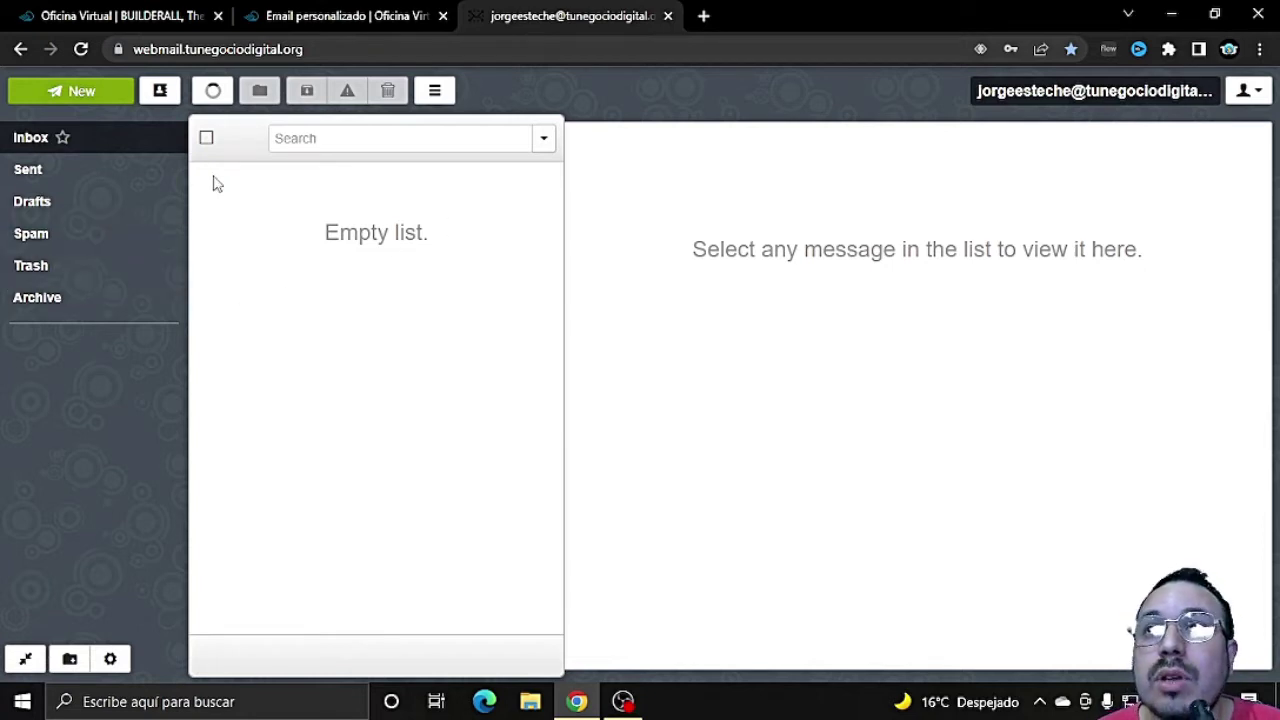
left_click(343, 12)
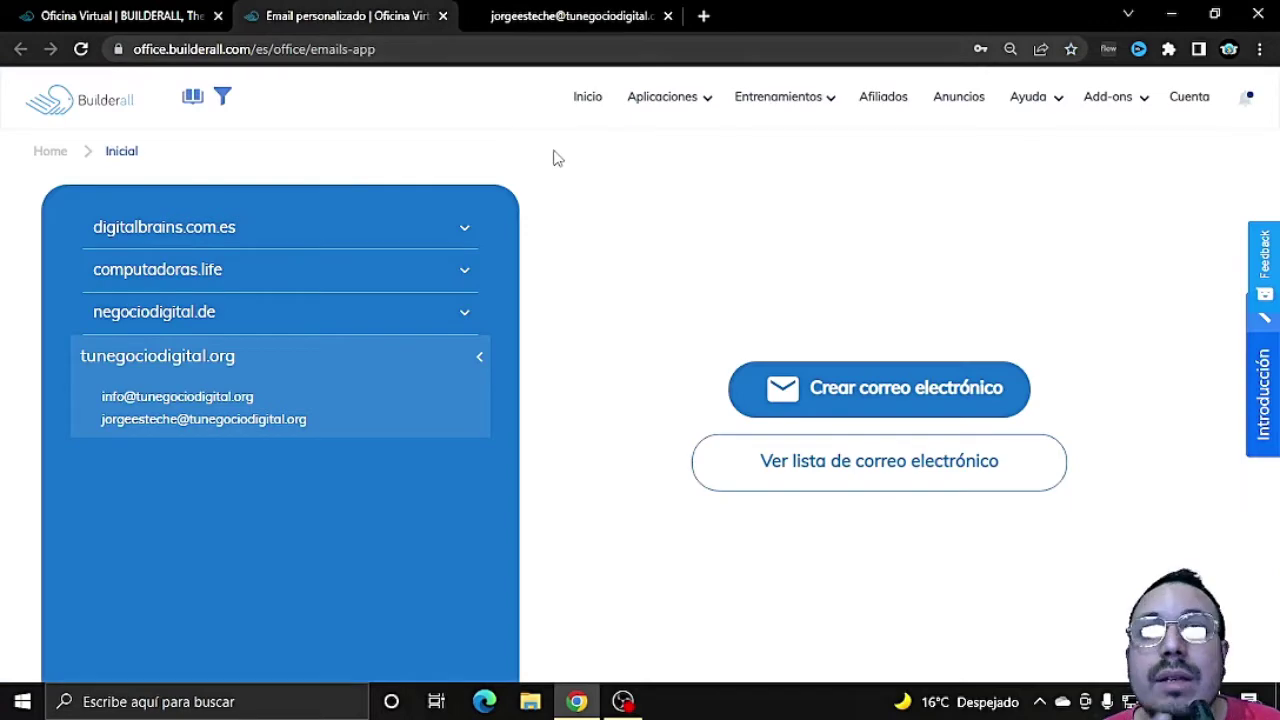
Step: Go to Mailingboss 4.0's Emails del remitente list and start a new sender
left_click(131, 22)
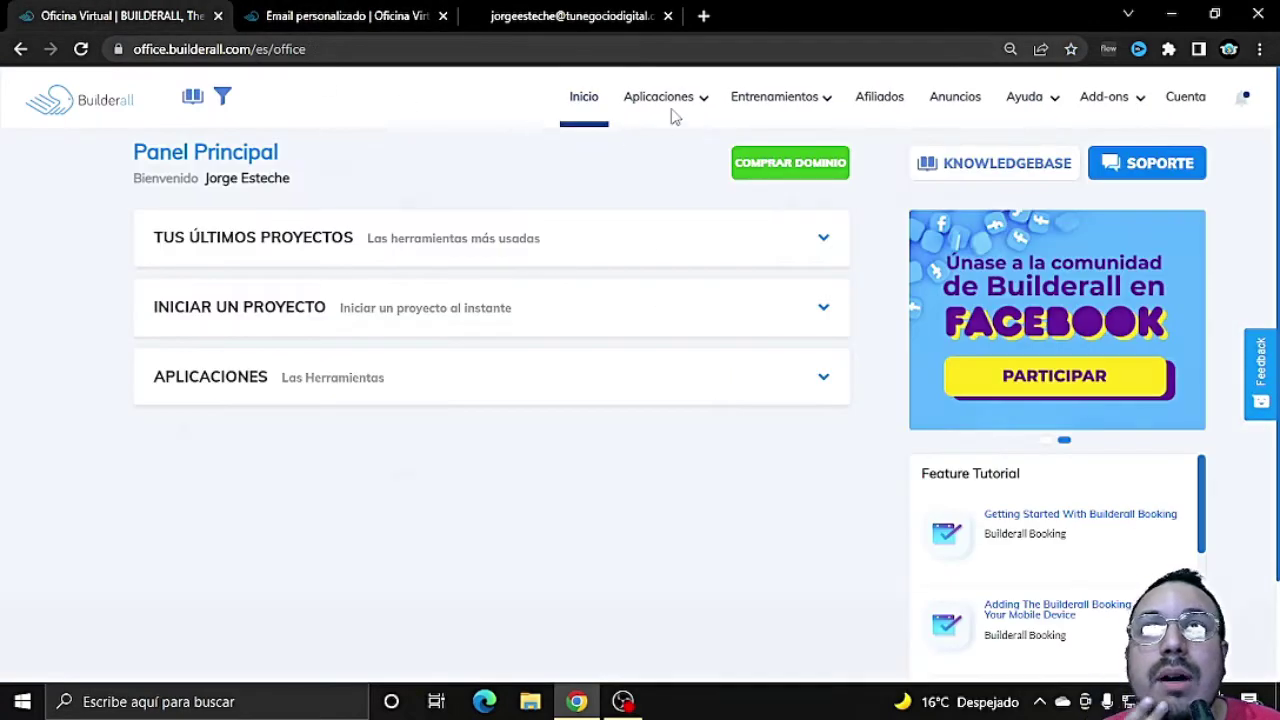
mouse_move(665, 105)
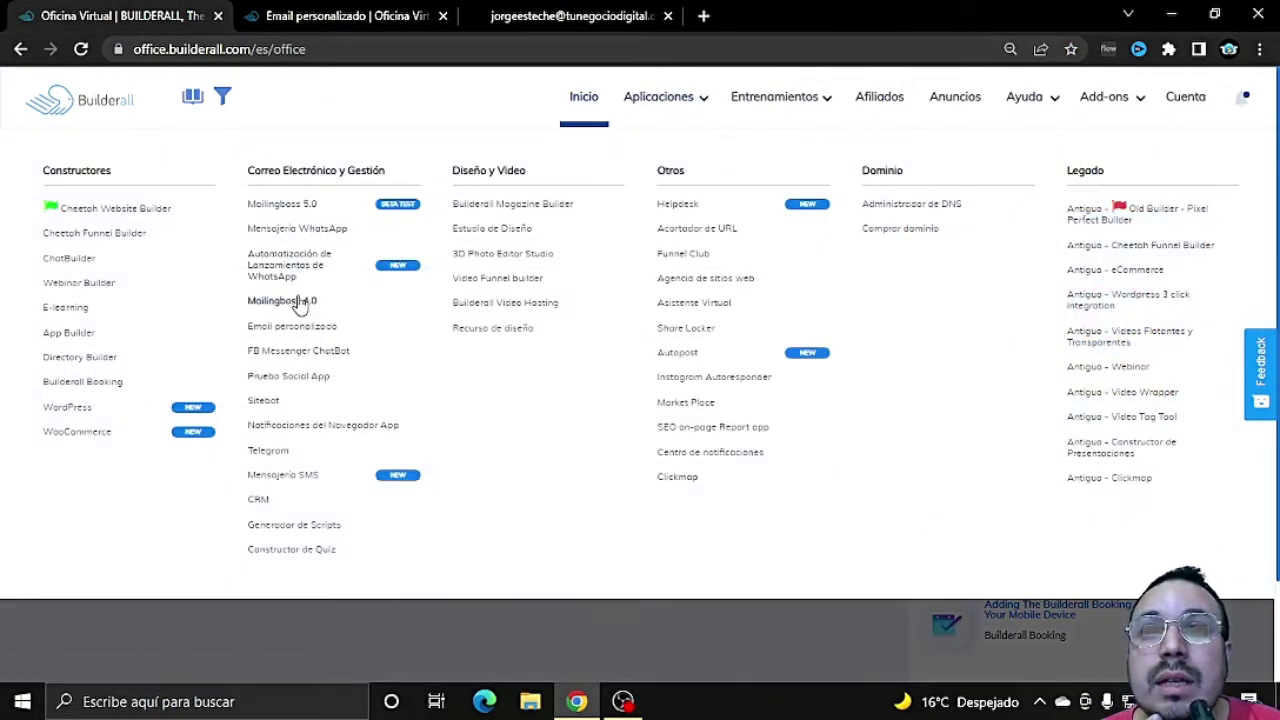
left_click(300, 302)
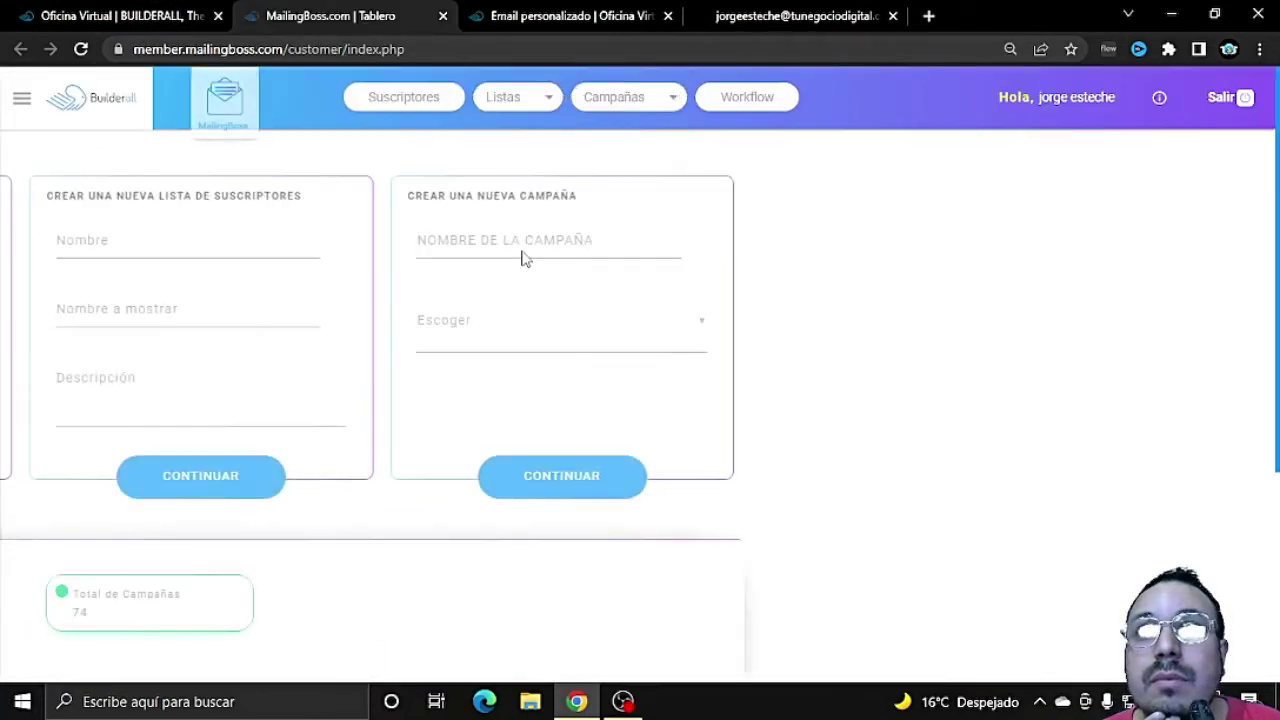
left_click(22, 102)
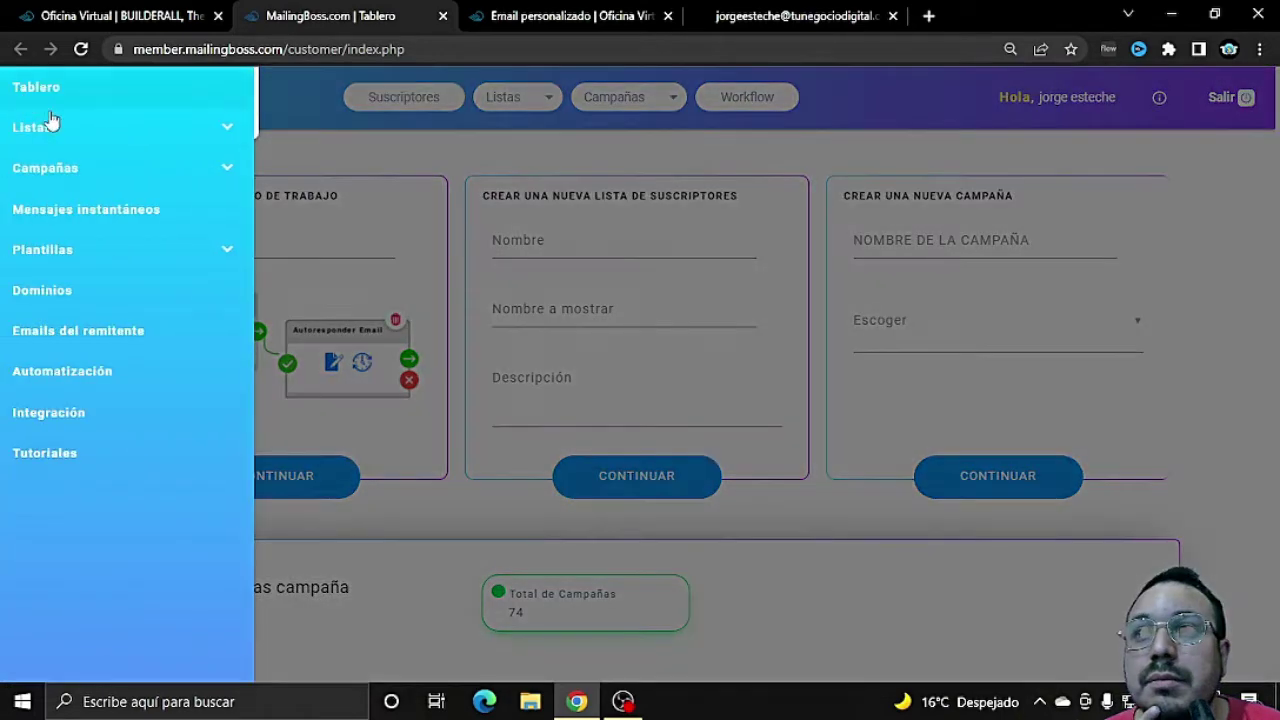
left_click(106, 331)
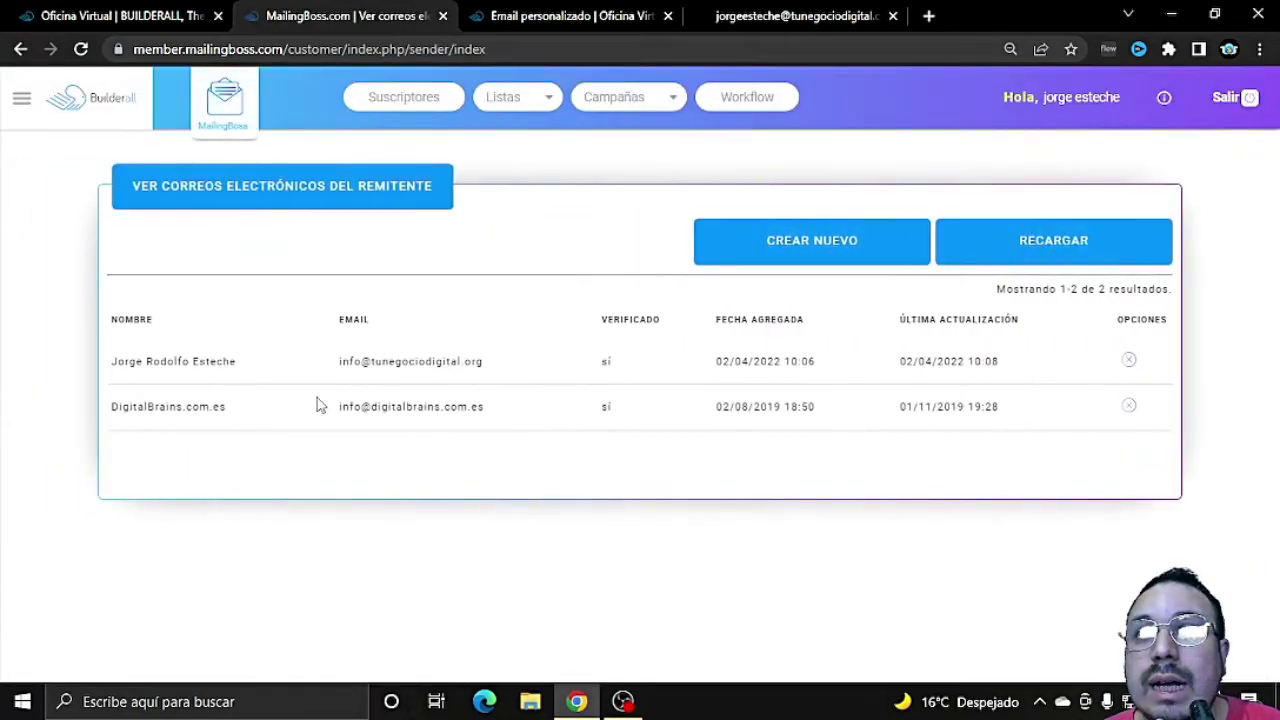
left_click(838, 242)
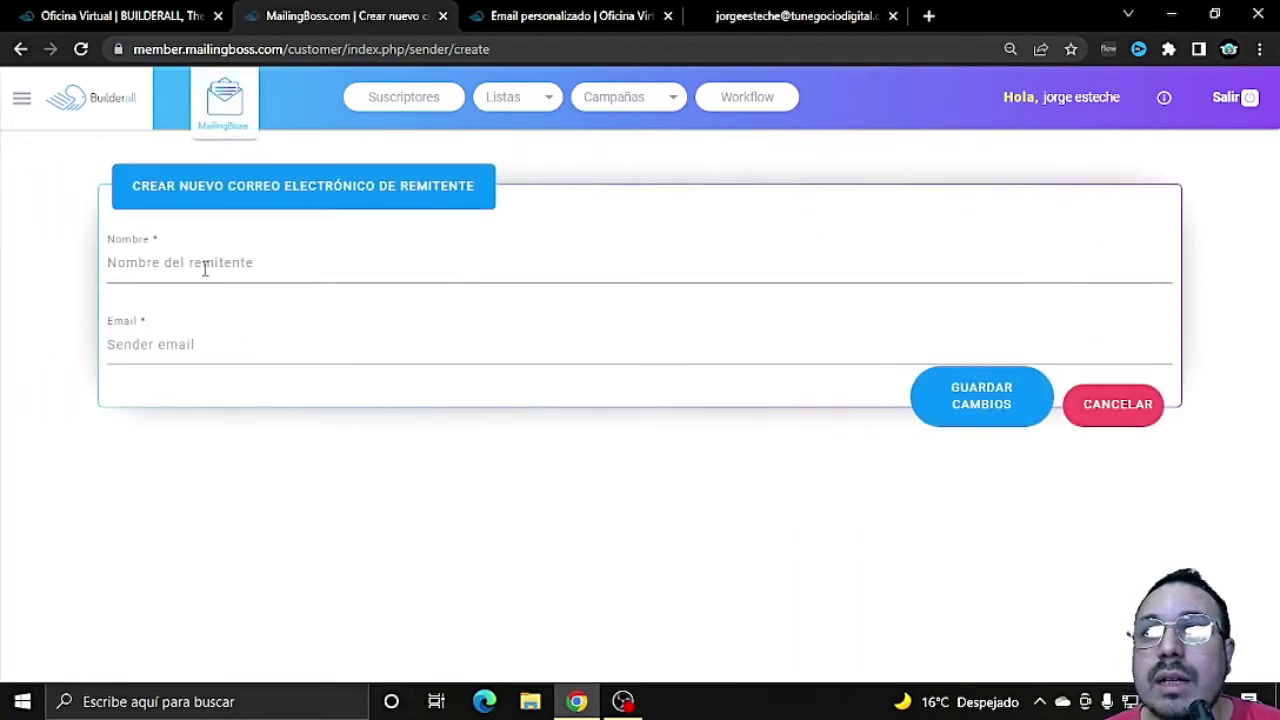
Step: Save a new sender with the owner's autofilled name and the new custom-domain address
left_click(205, 268)
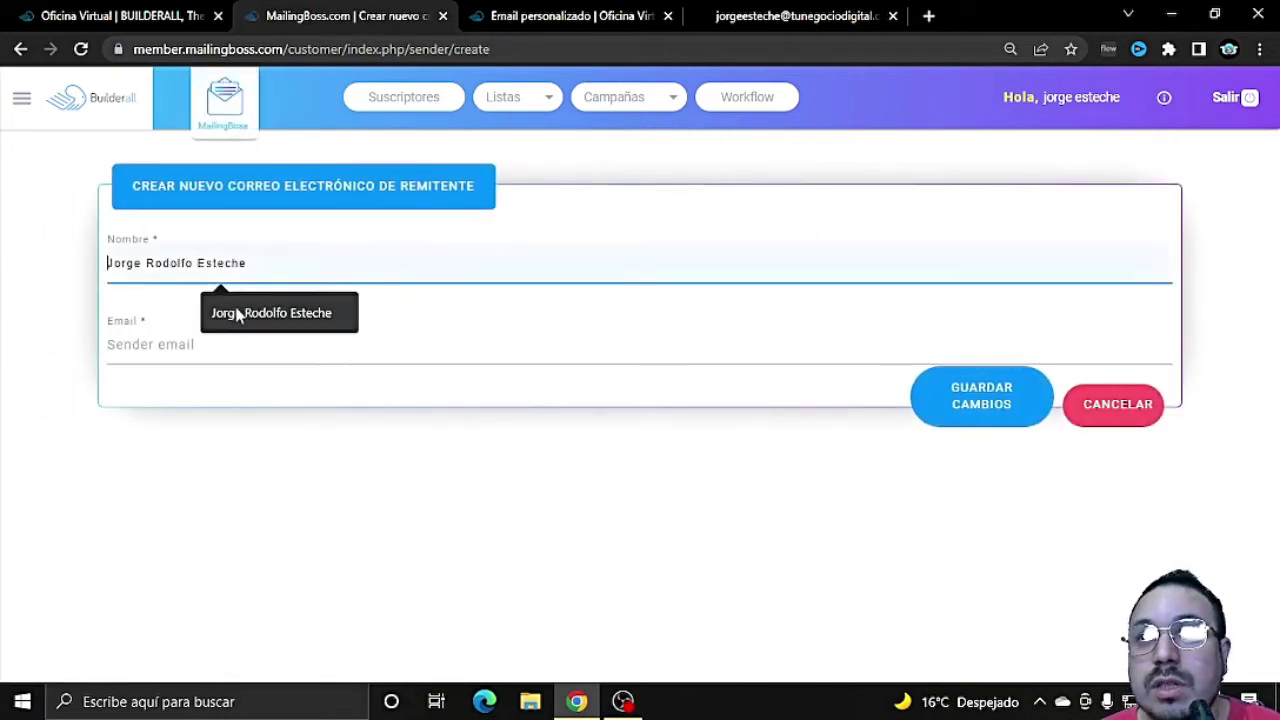
left_click(237, 314)
left_click(226, 354)
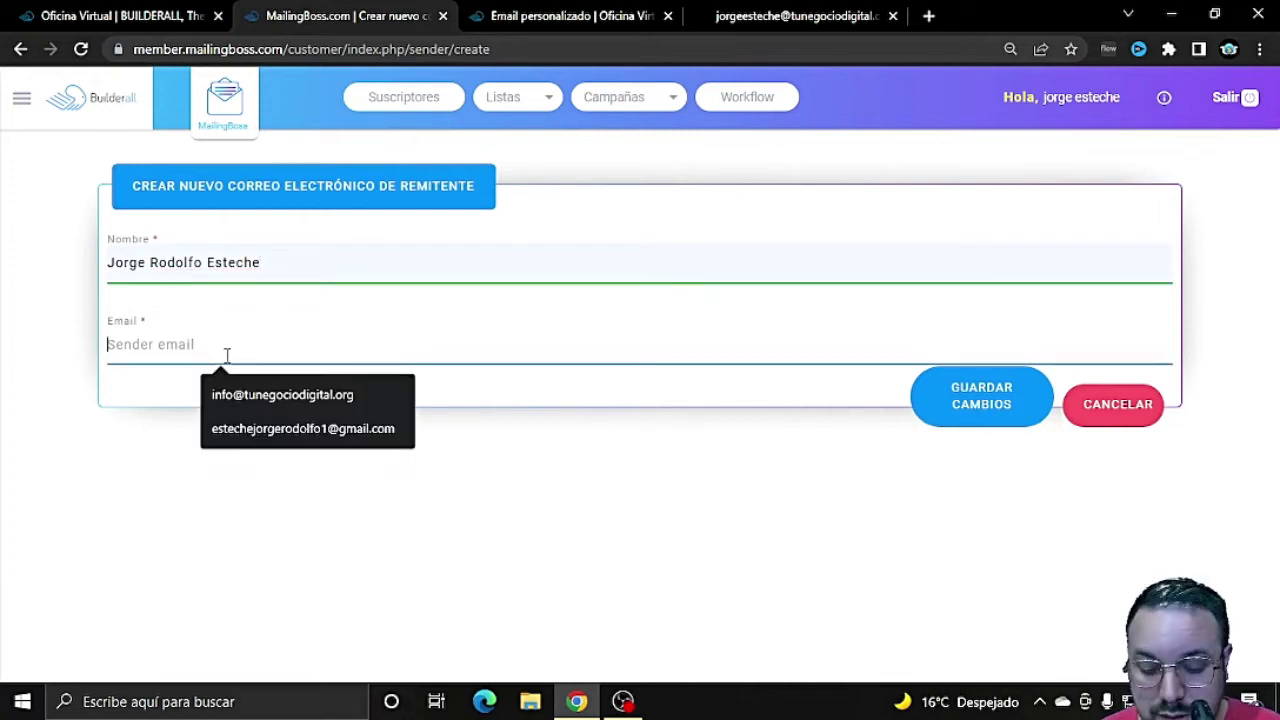
type("J")
key("BackSpace")
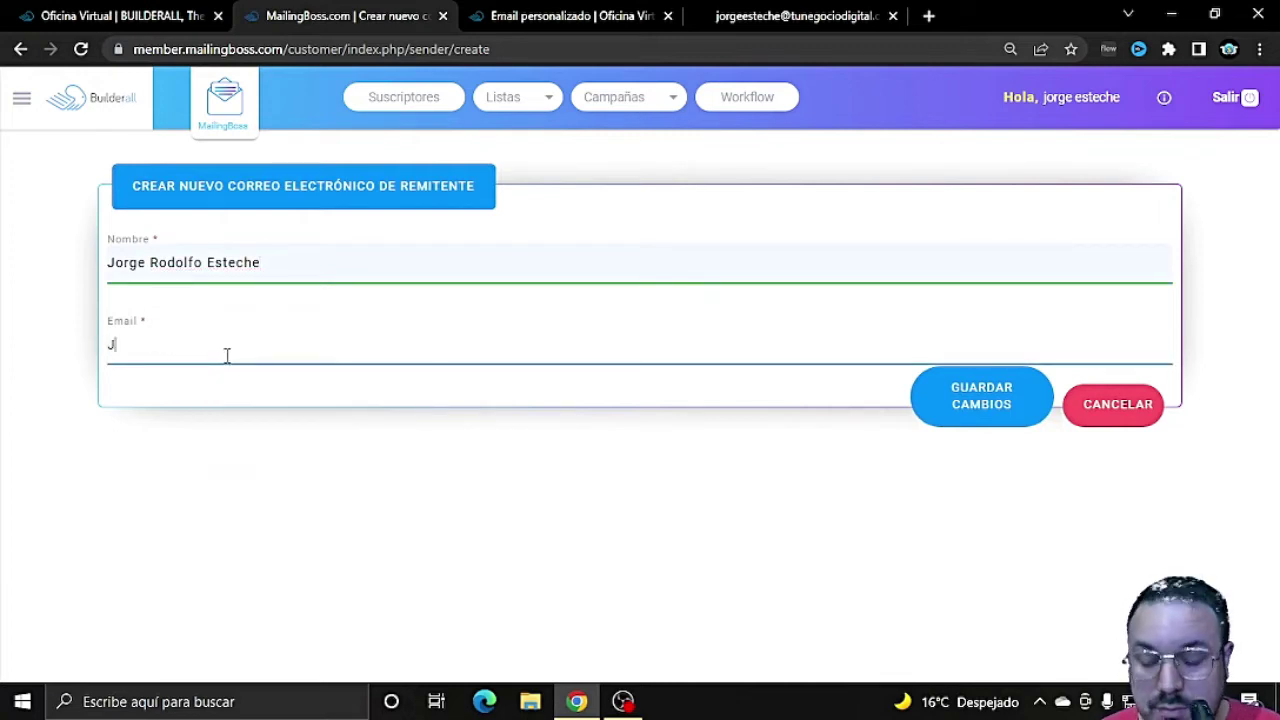
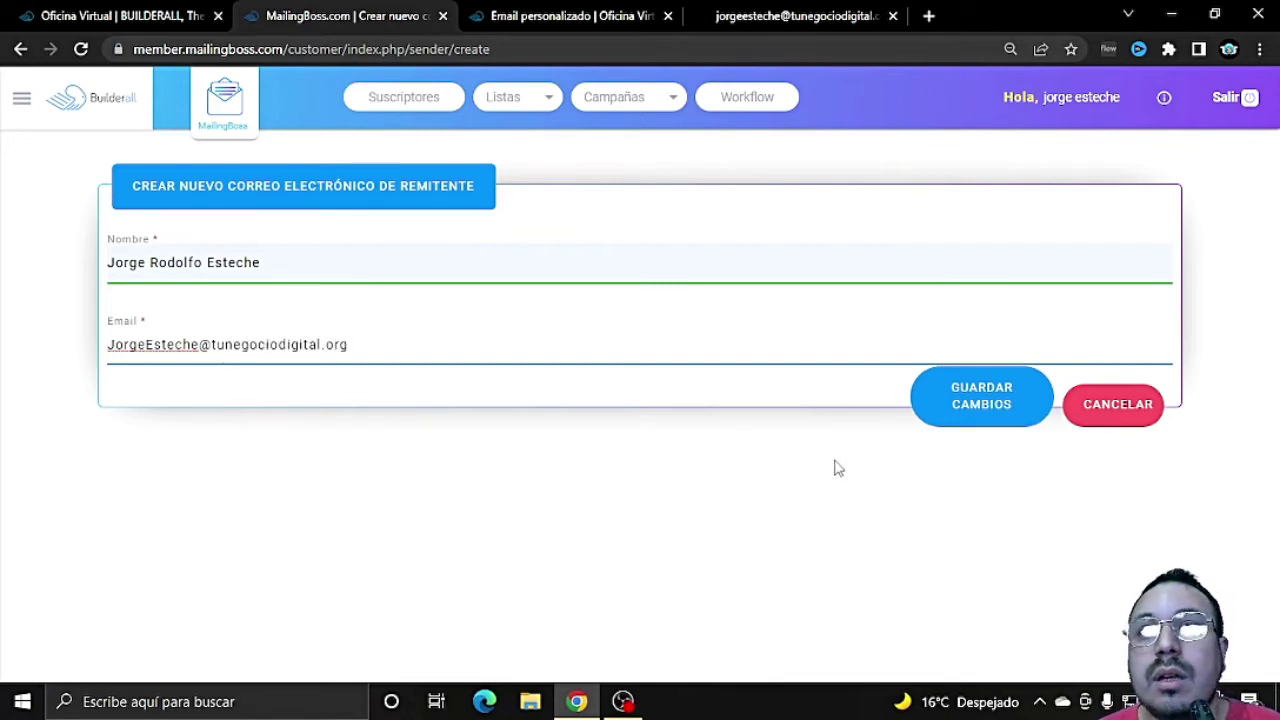
left_click(943, 408)
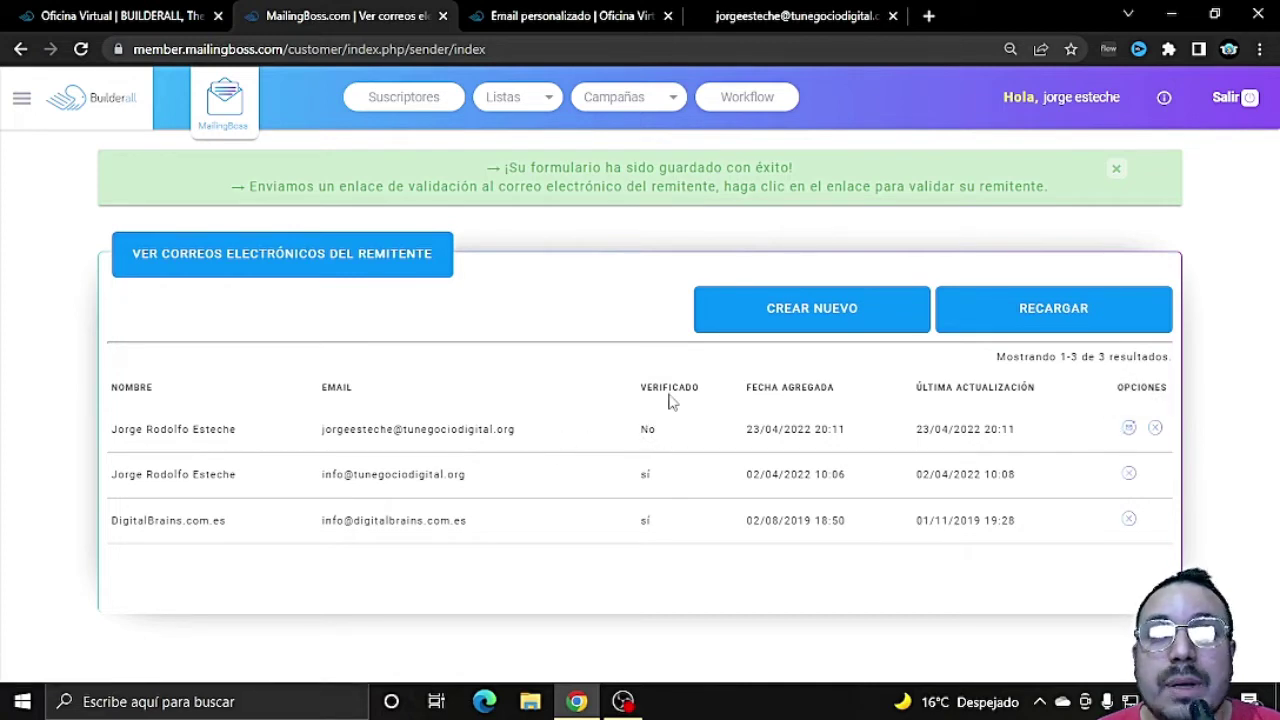
Step: Resend the validation email for the unverified new sender
left_click_drag(642, 386, 700, 388)
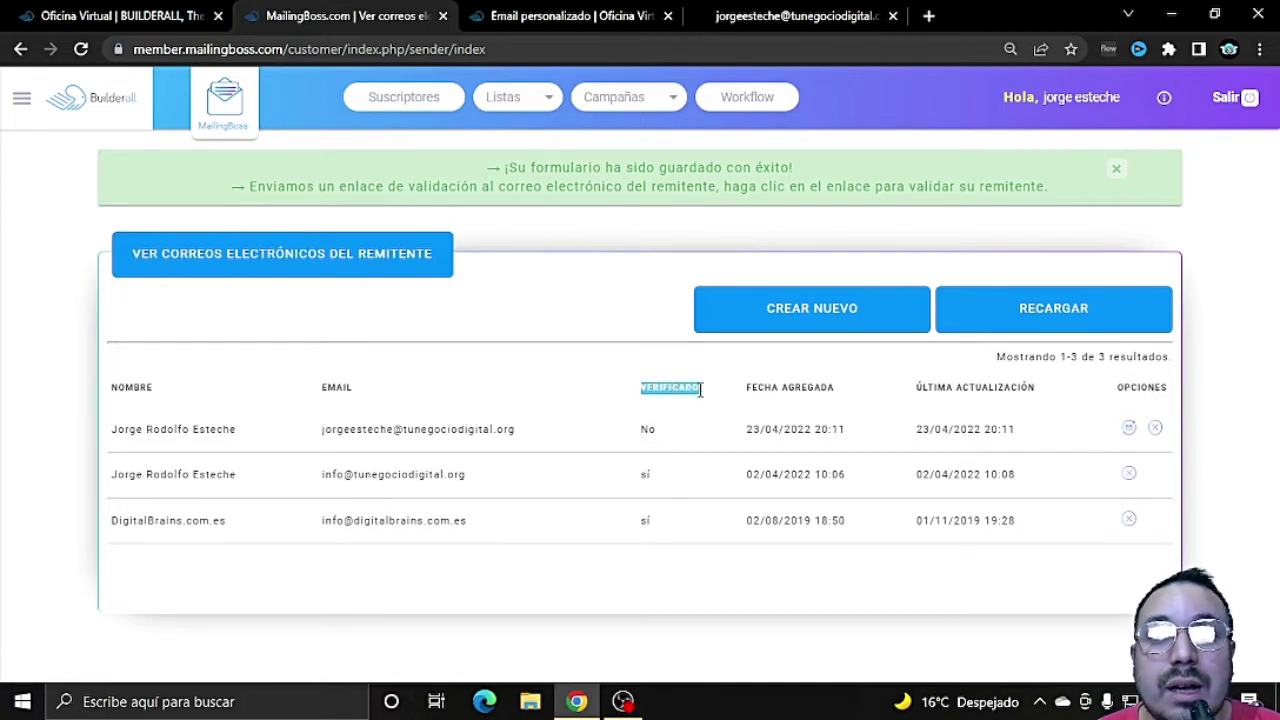
left_click(645, 430)
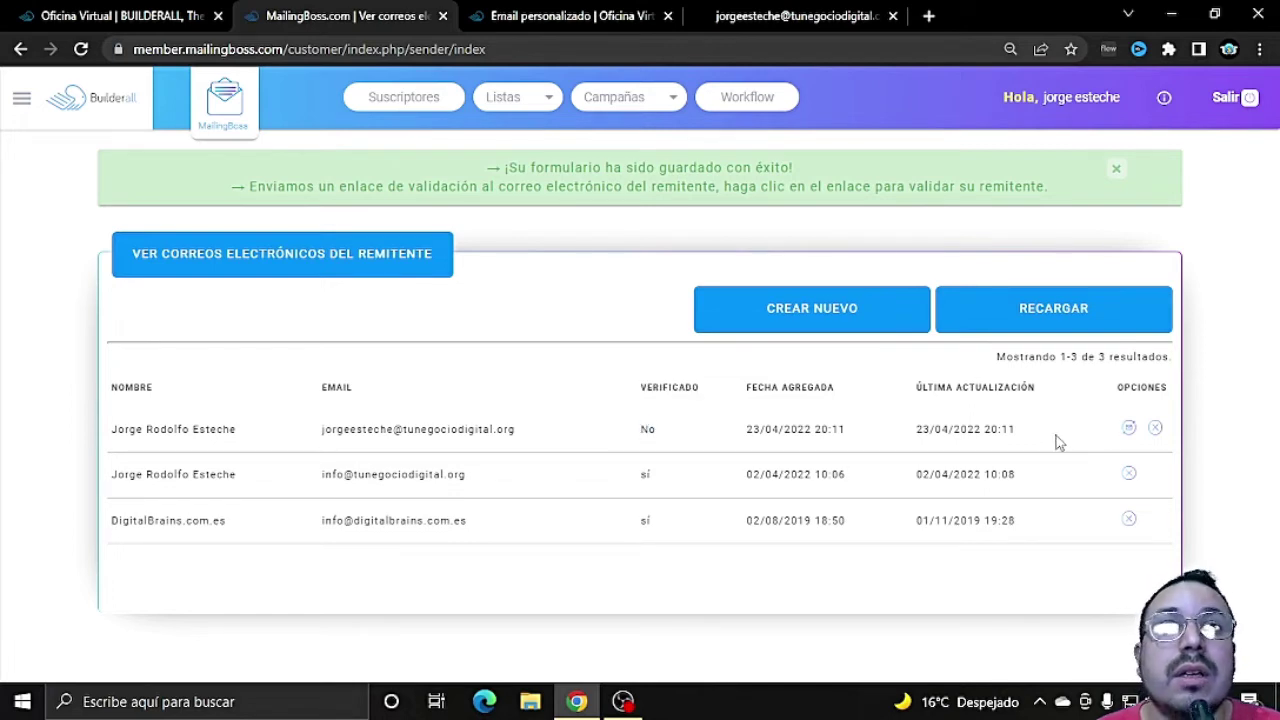
left_click(1130, 430)
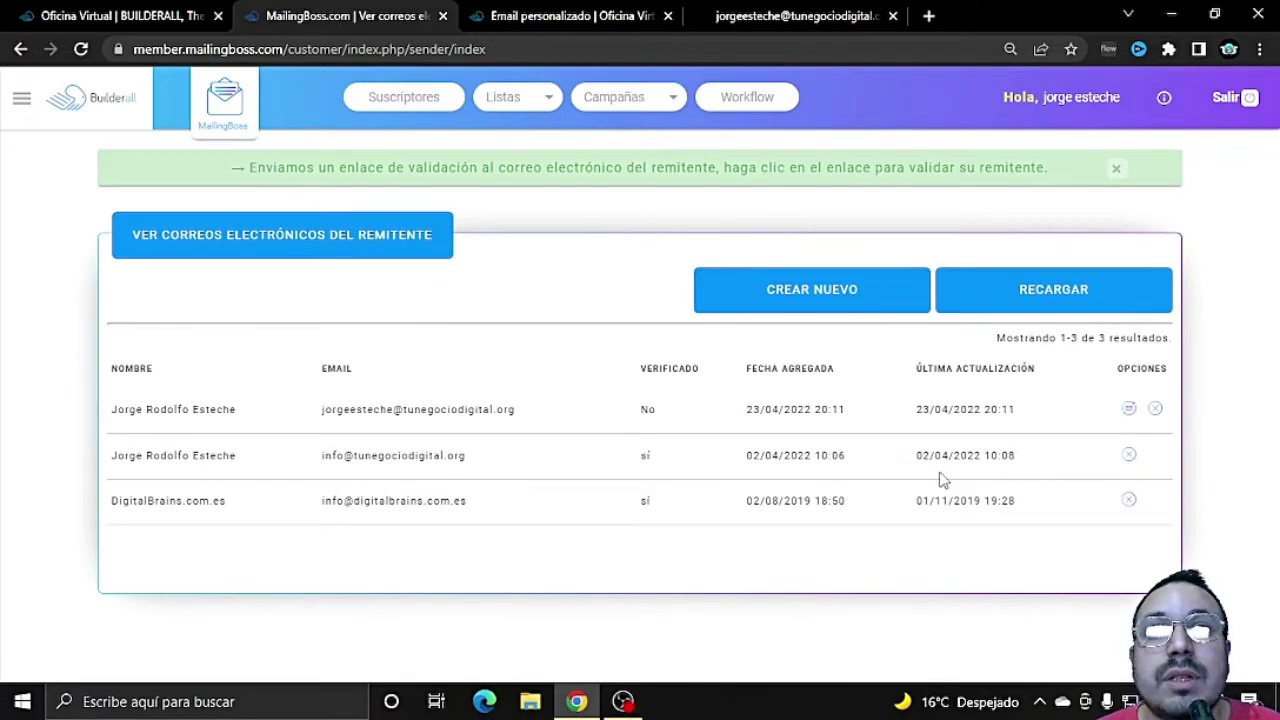
left_click(744, 12)
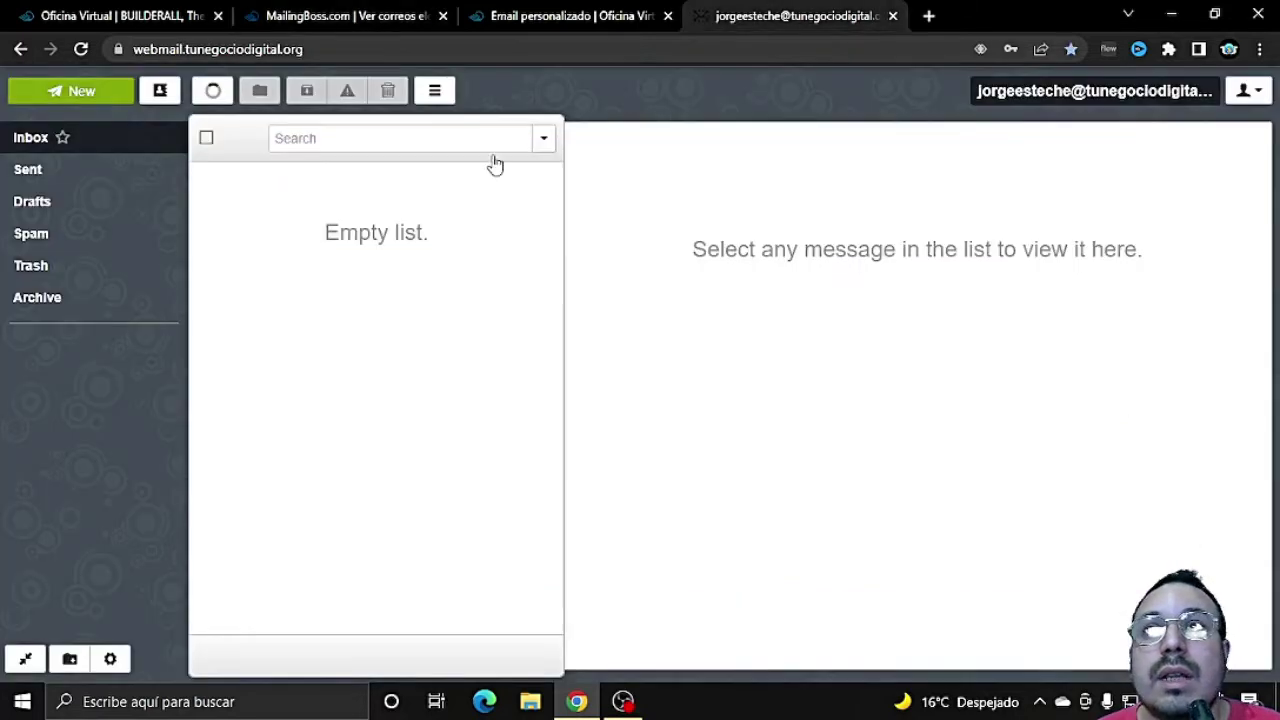
Step: Refresh the inbox and follow the validation link in the first MailingBoss email
left_click(220, 93)
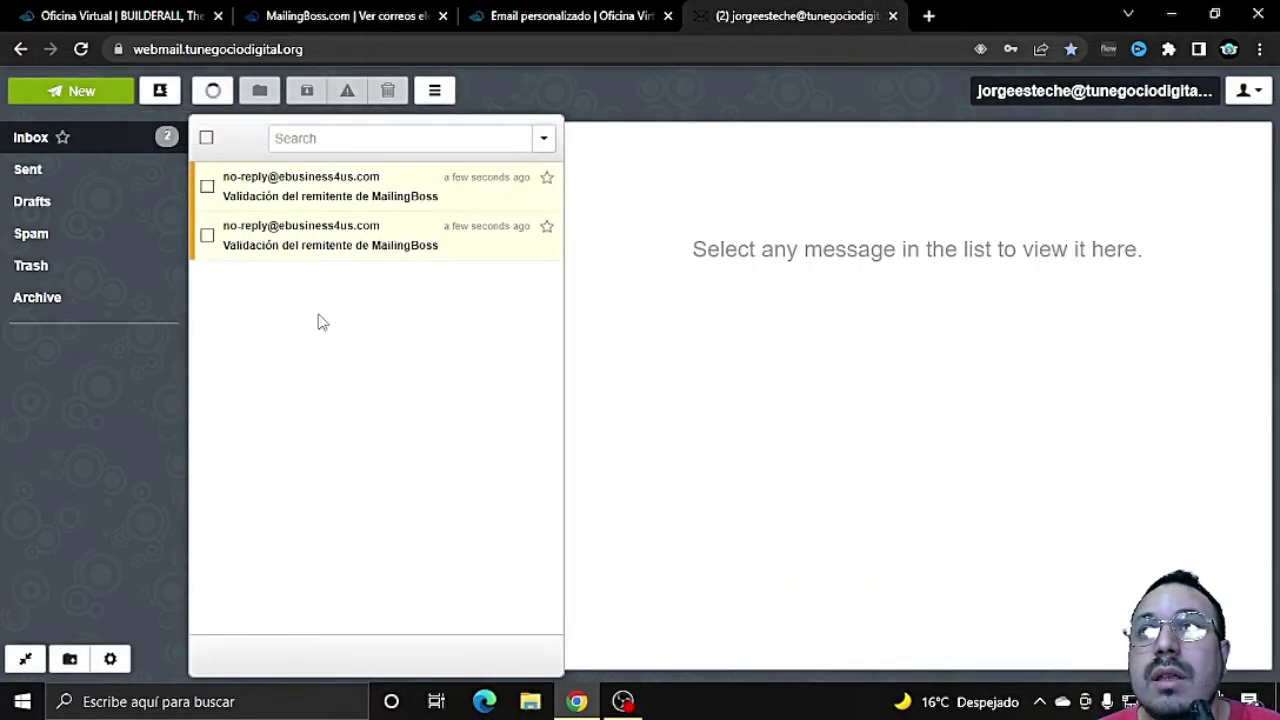
left_click(350, 200)
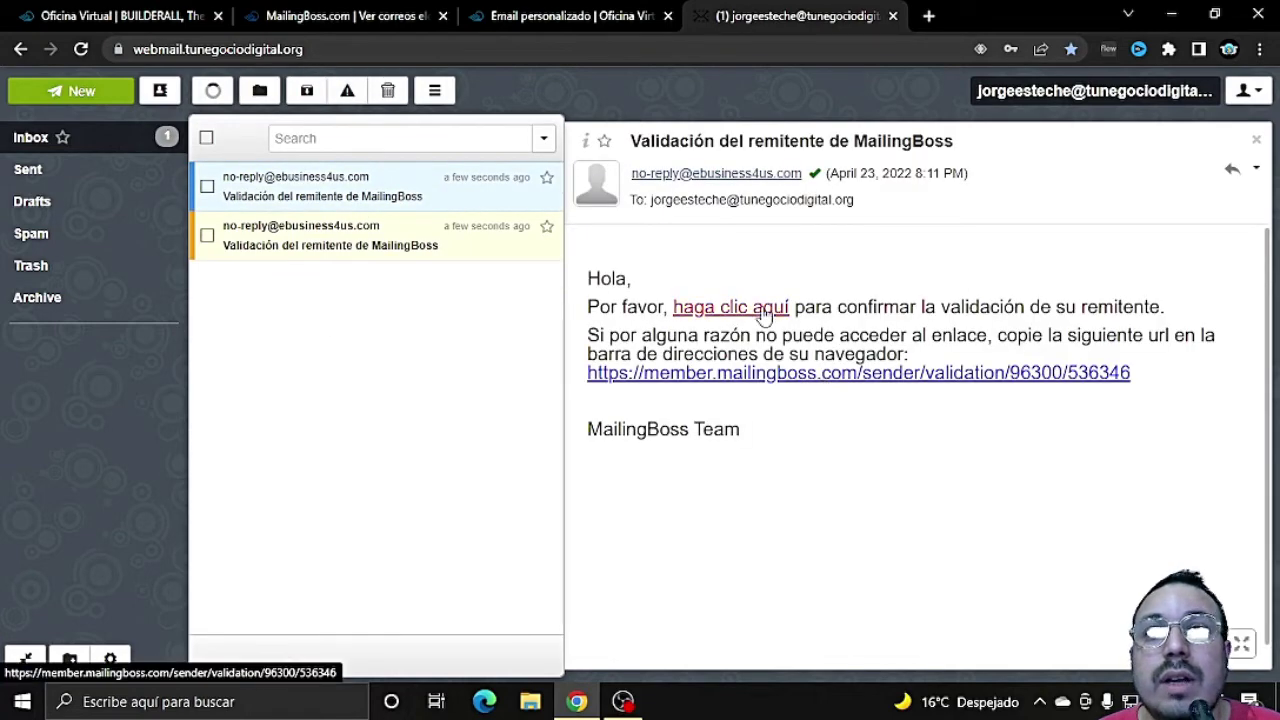
left_click(765, 314)
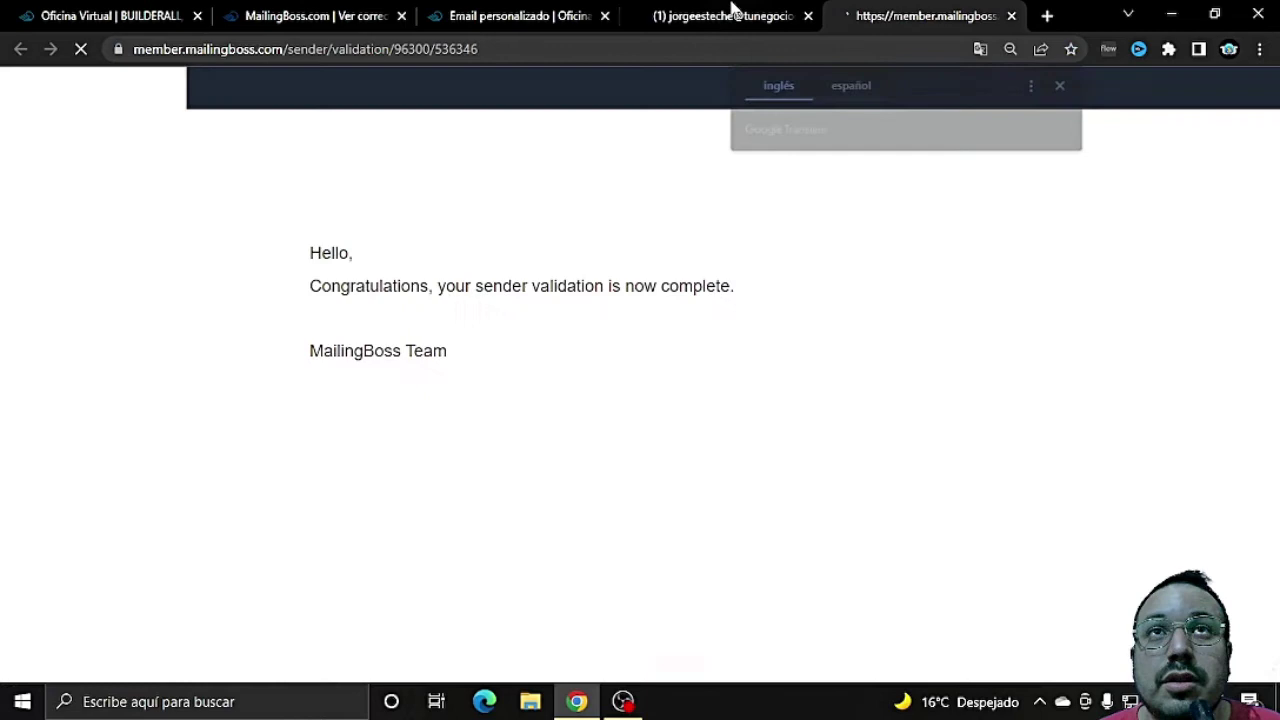
left_click(725, 14)
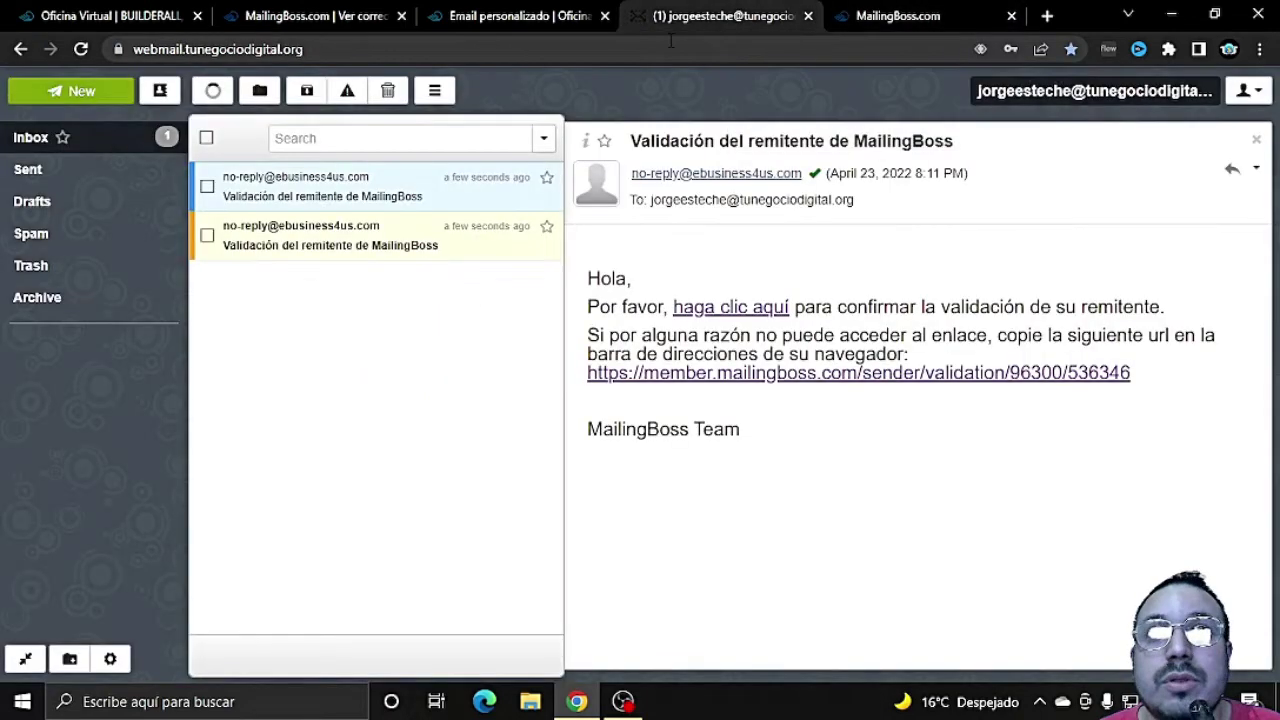
Step: Follow the second email's validation link, close the confirmation pages, and return to MailingBoss
left_click(408, 230)
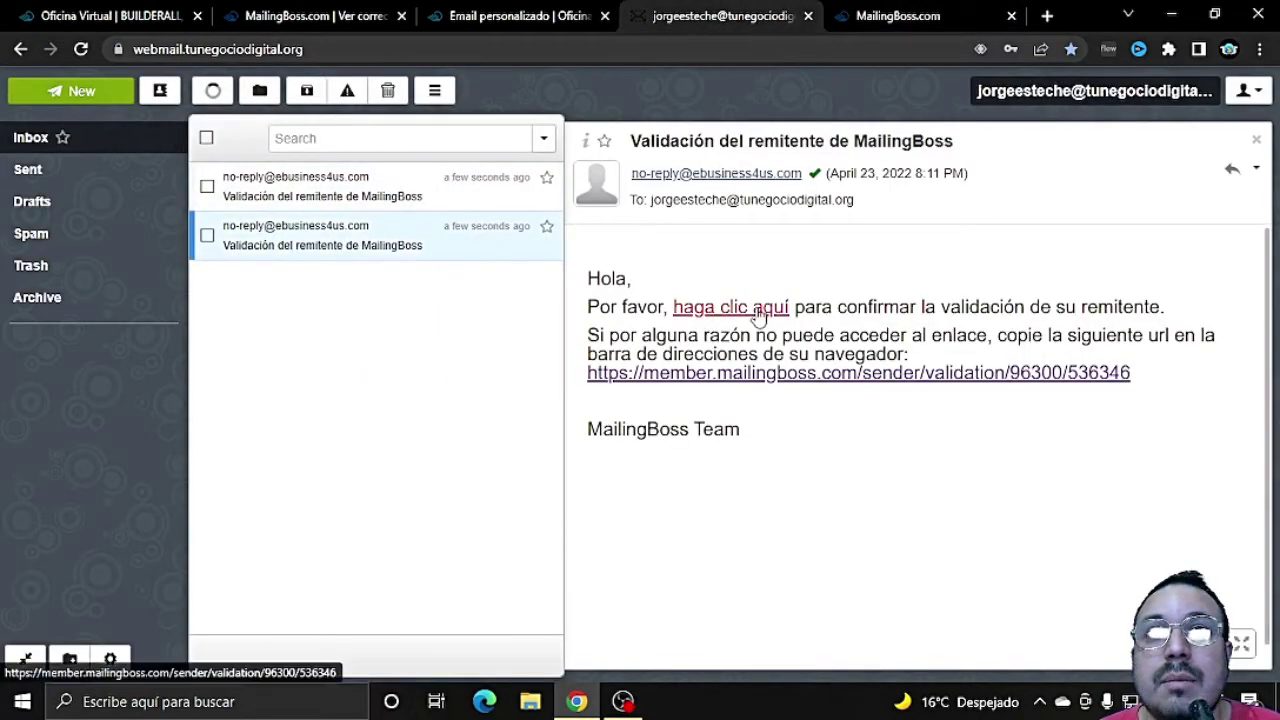
left_click(760, 314)
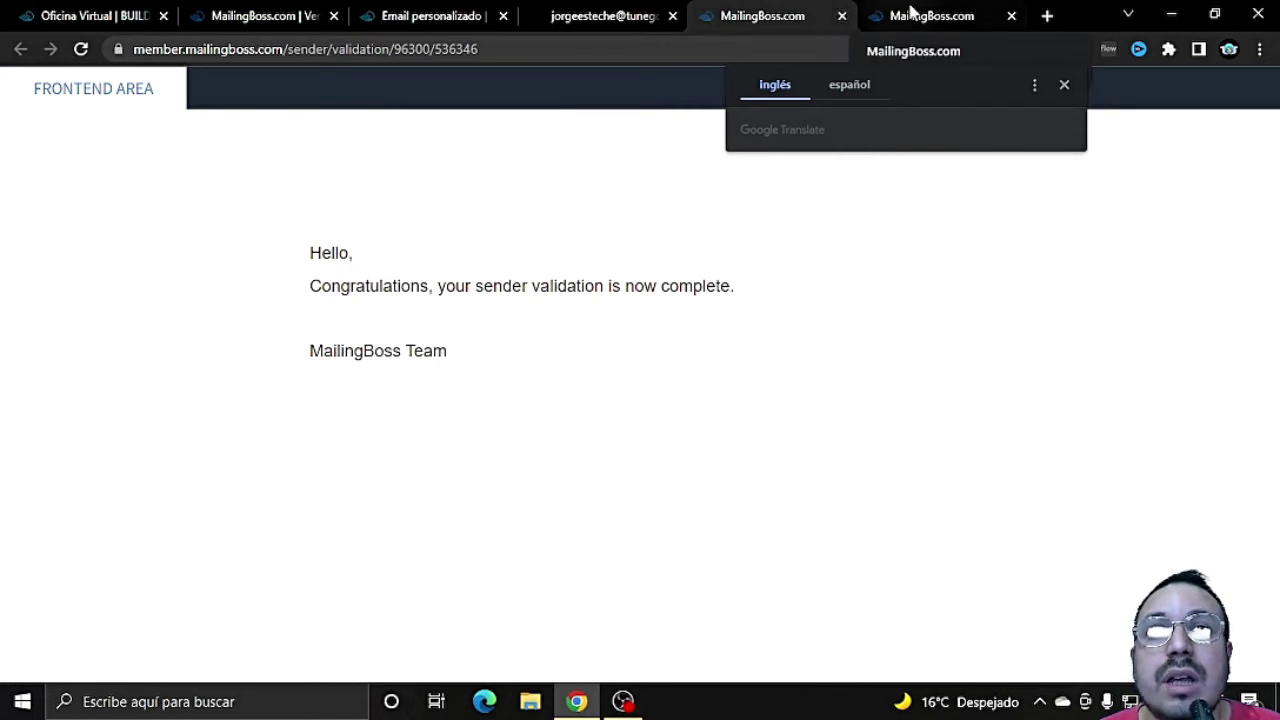
left_click(842, 16)
left_click(842, 16)
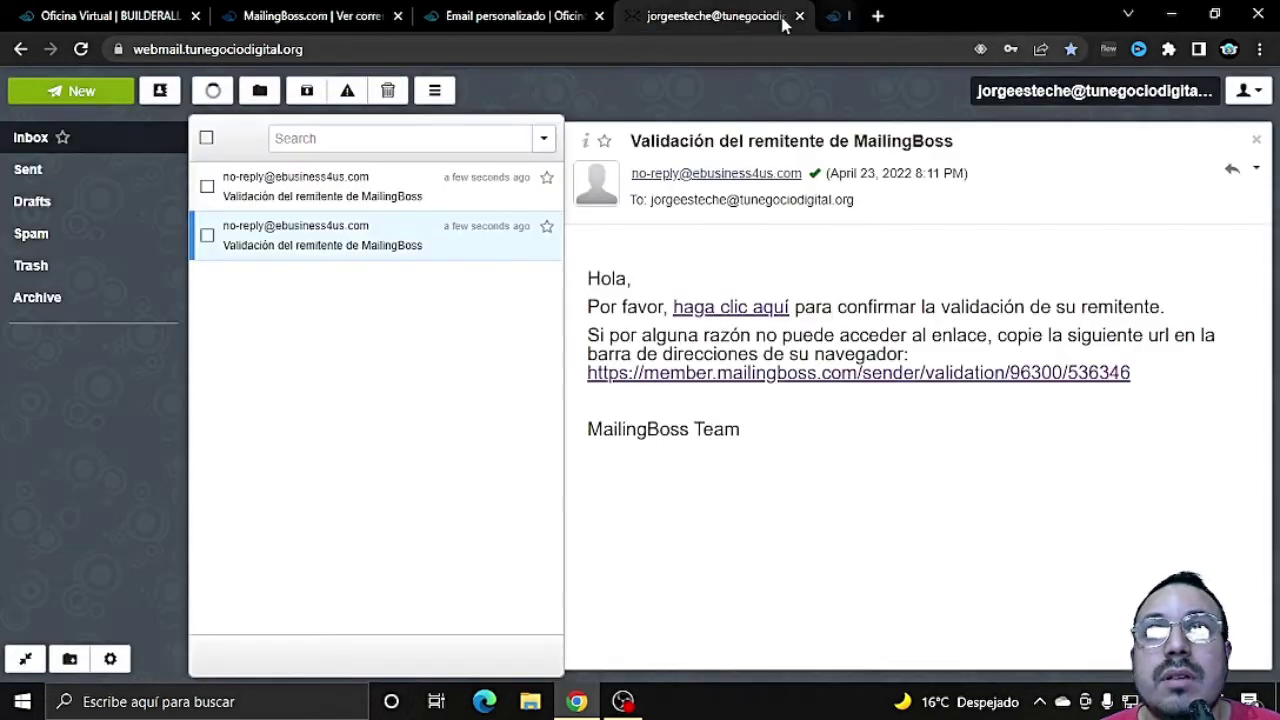
left_click(500, 14)
left_click(326, 12)
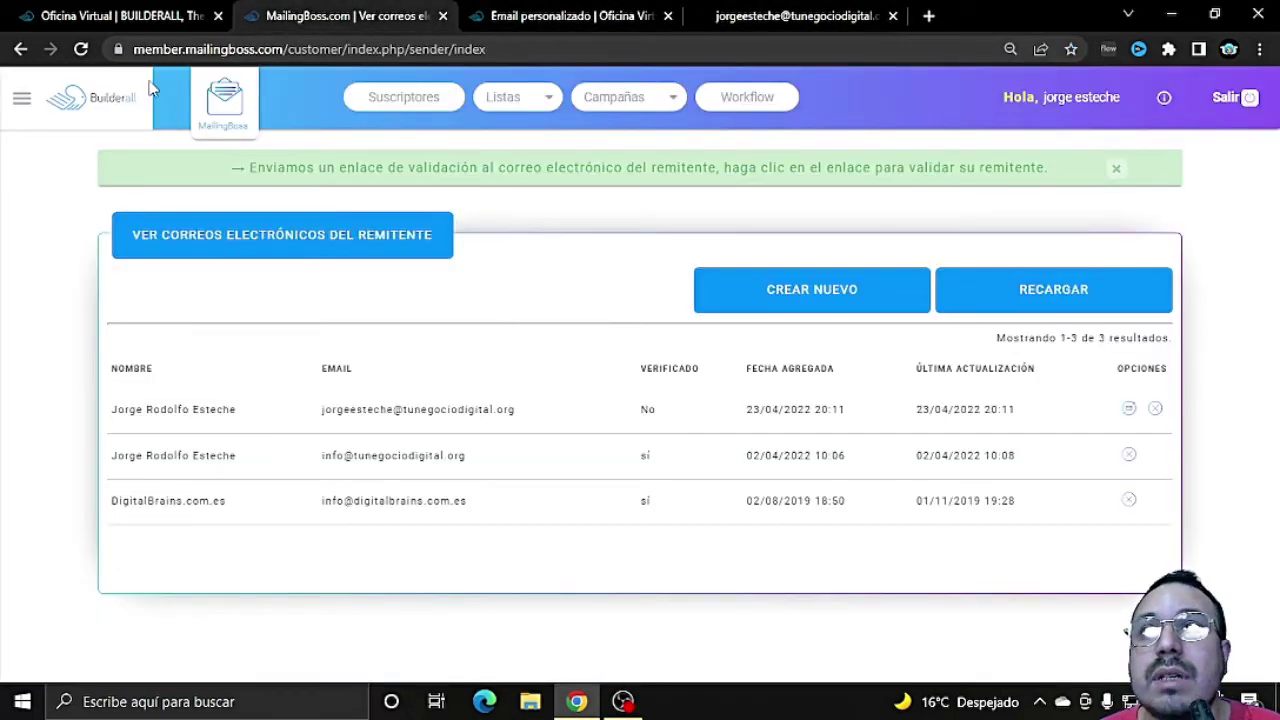
Step: Reload the sender list to check whether the new custom-domain sender now shows as verified
left_click(81, 49)
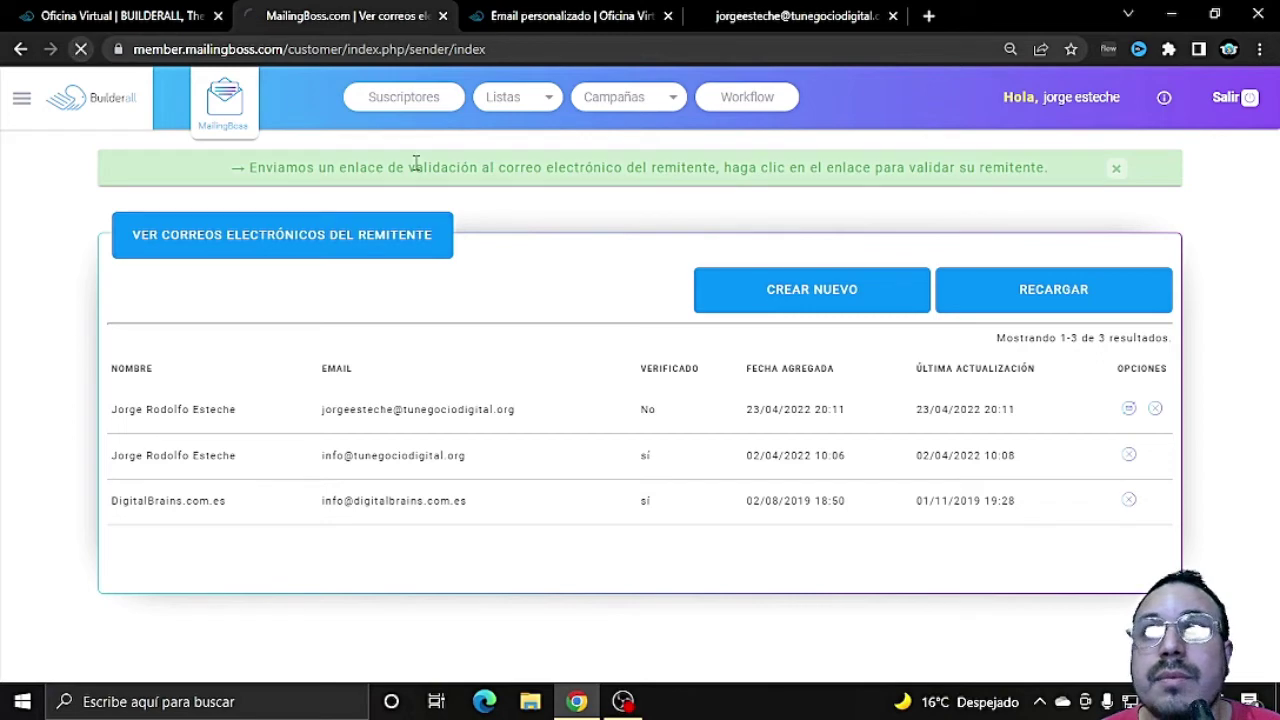